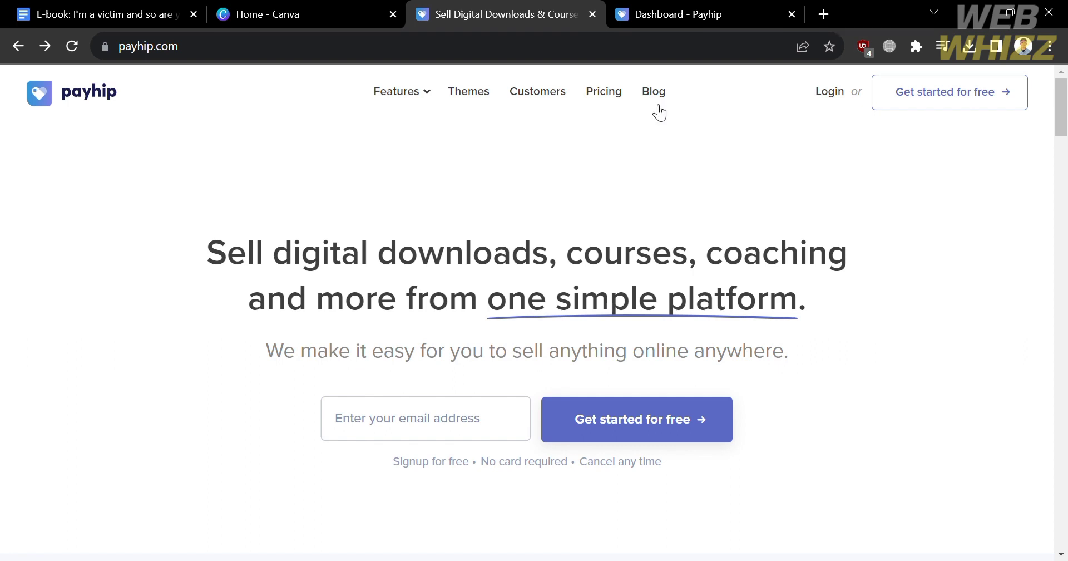
scroll(709, 346, "down", 12)
scroll(708, 351, "down", 2)
scroll(709, 351, "up", 6)
scroll(709, 352, "down", 2)
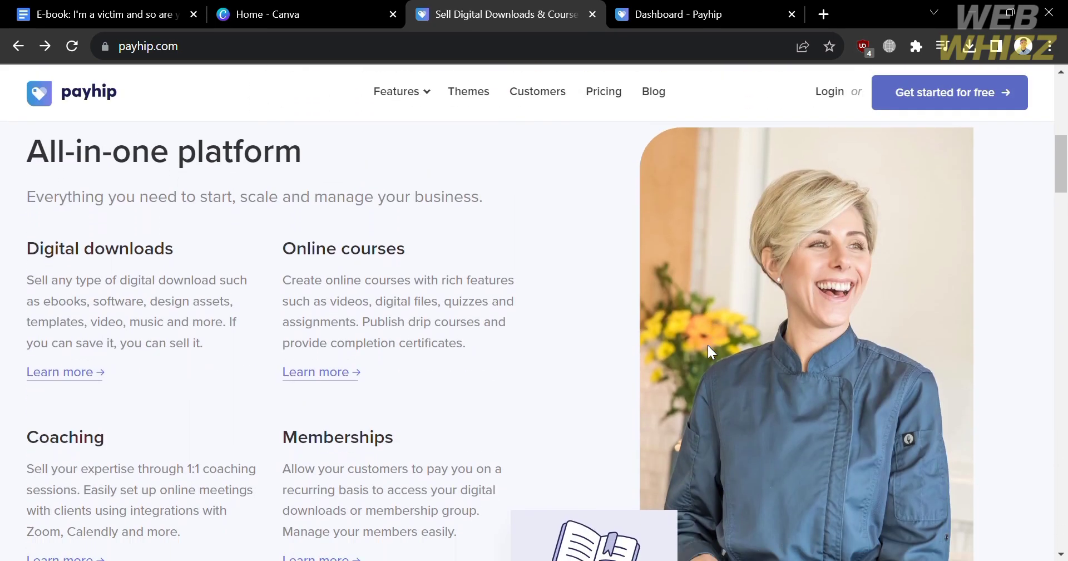
scroll(708, 345, "down", 5)
scroll(707, 345, "down", 8)
scroll(707, 345, "down", 5)
scroll(707, 345, "down", 3)
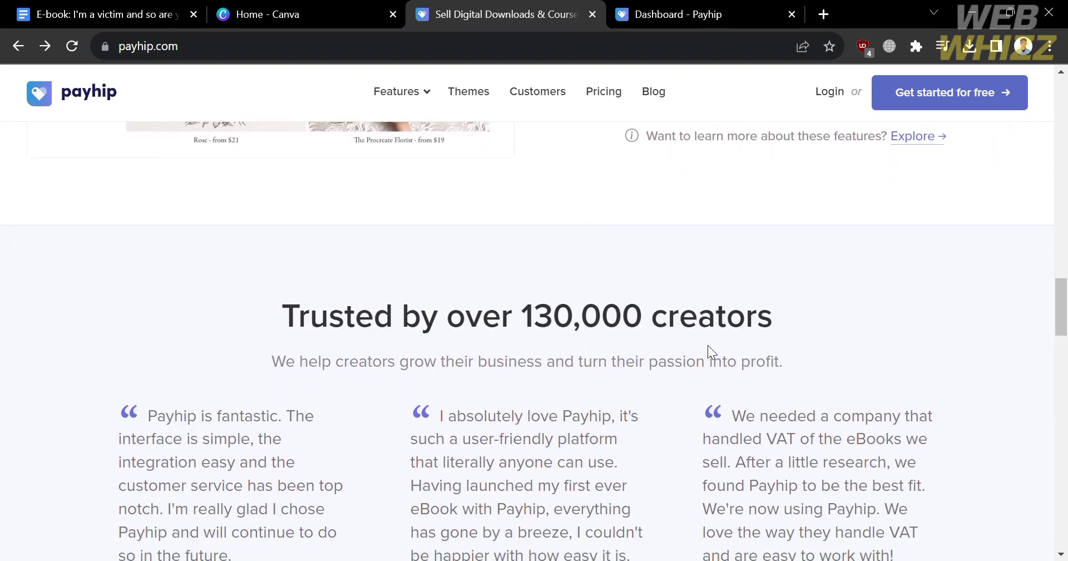
scroll(707, 345, "down", 5)
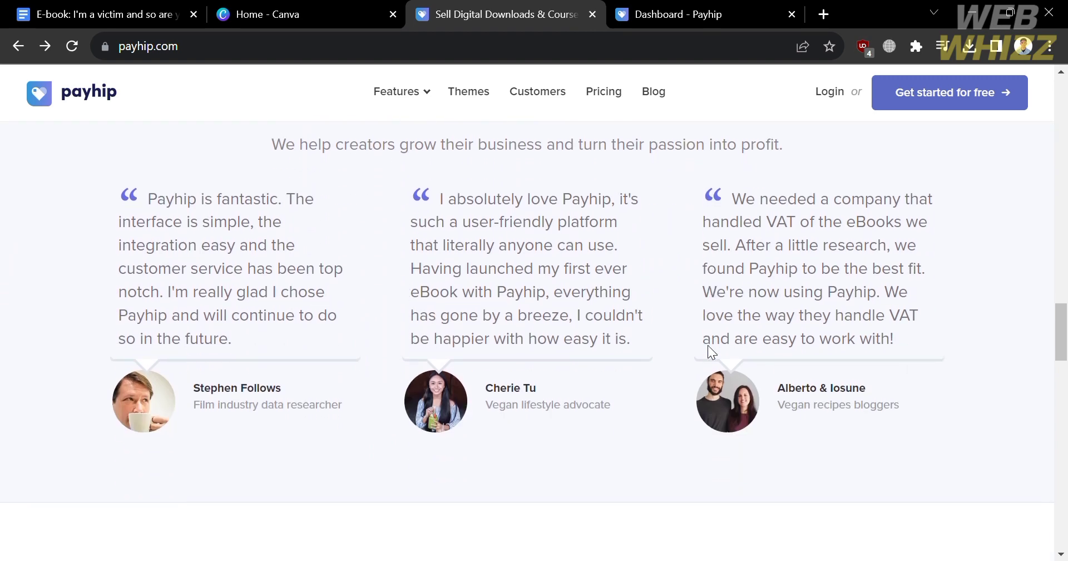
scroll(717, 354, "down", 8)
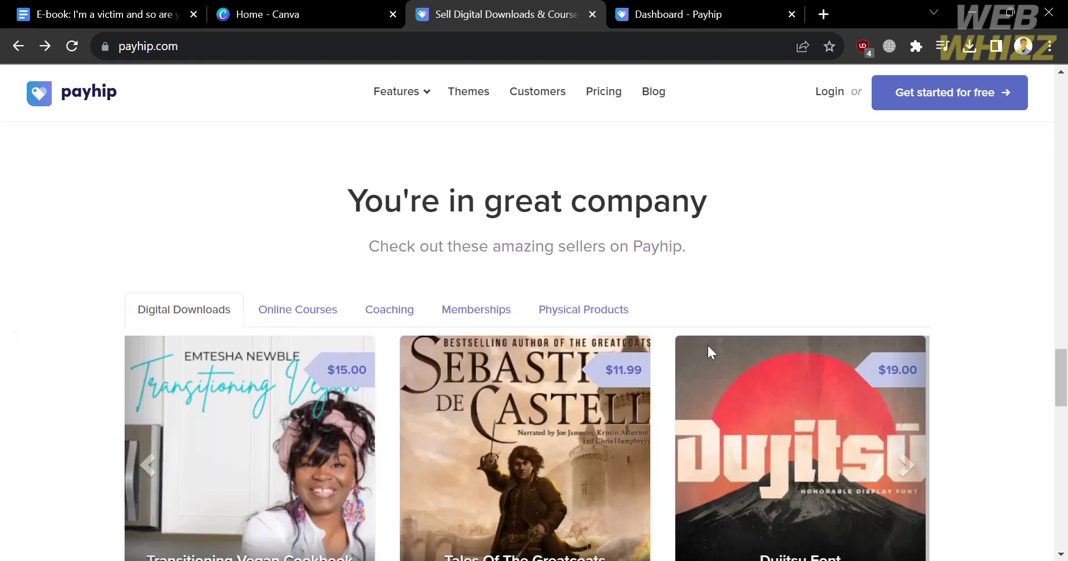
scroll(715, 352, "down", 10)
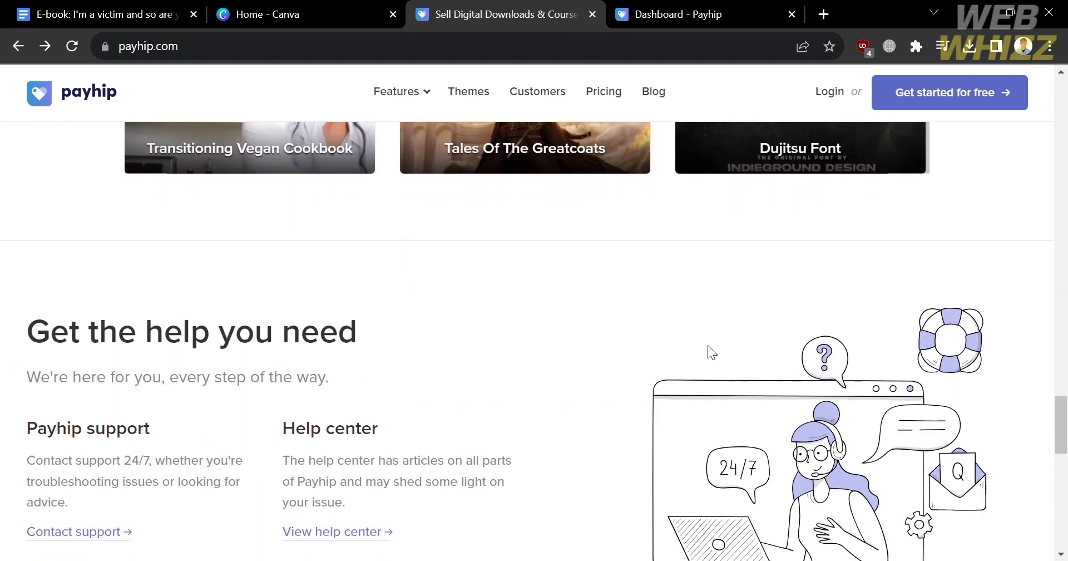
scroll(708, 345, "down", 8)
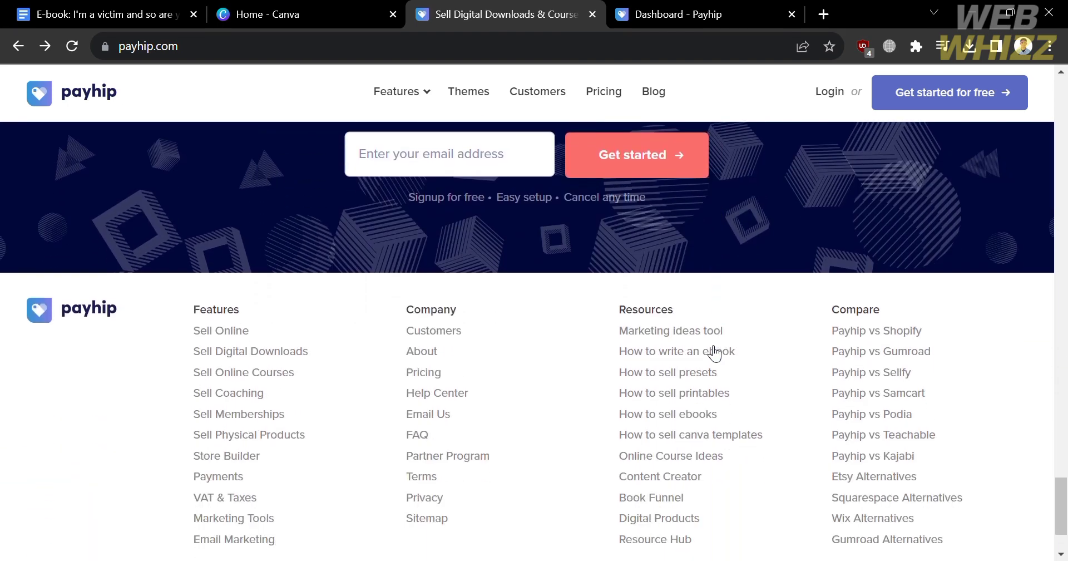
scroll(715, 353, "down", 1)
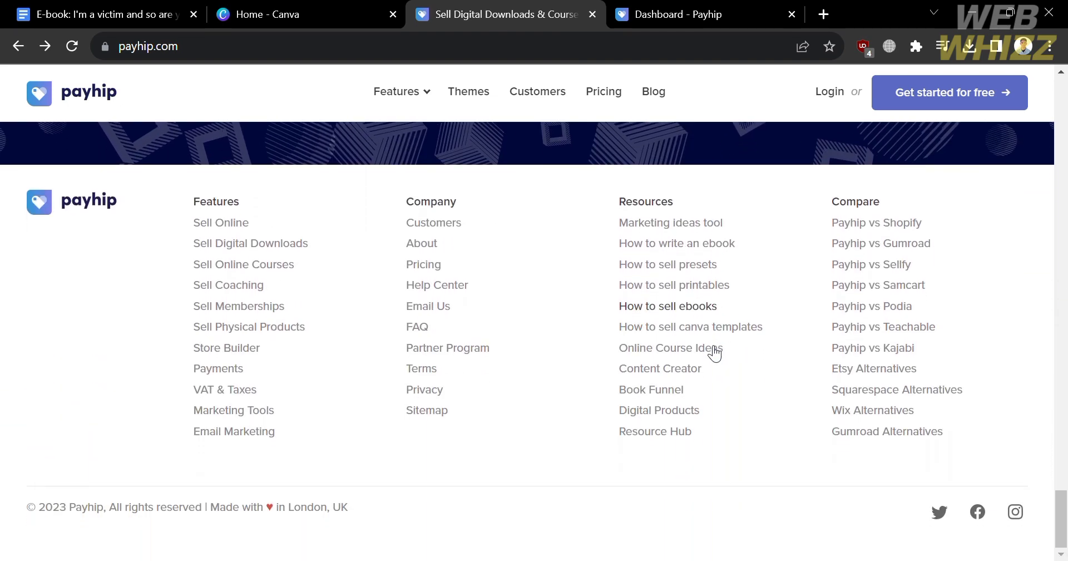
scroll(711, 347, "up", 6)
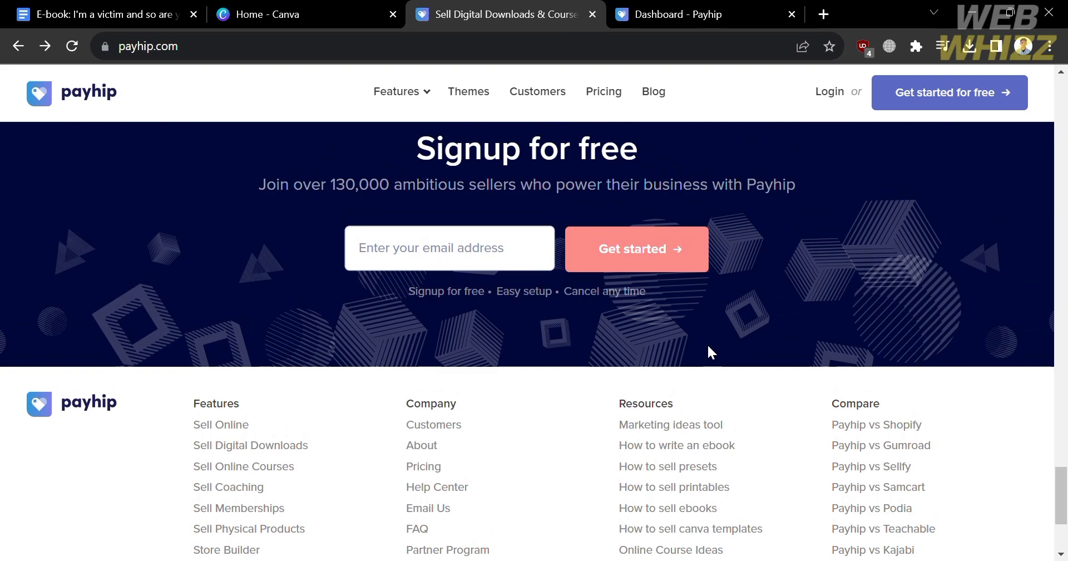
scroll(709, 349, "up", 15)
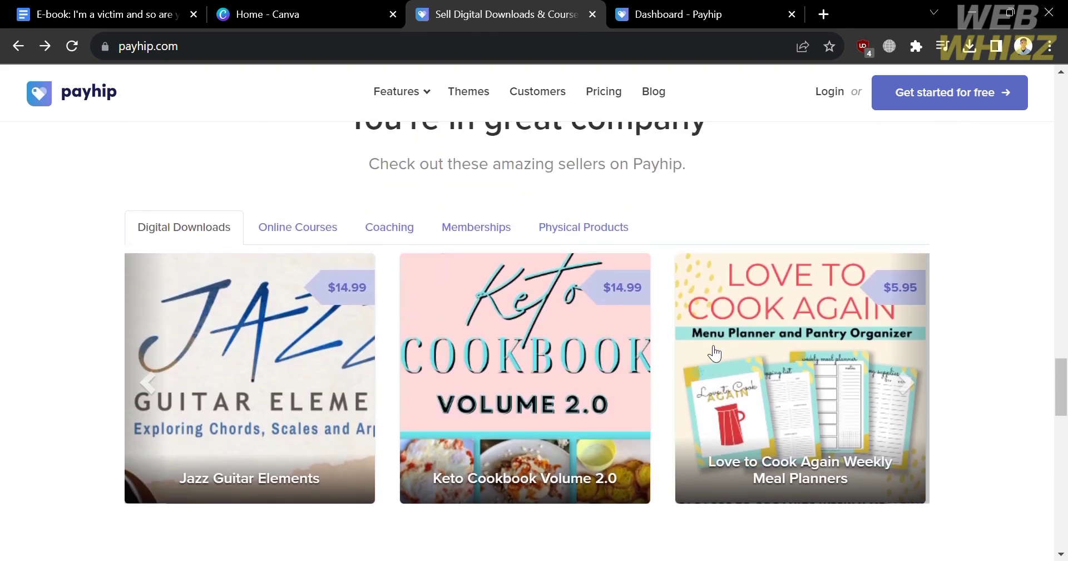
scroll(712, 350, "up", 15)
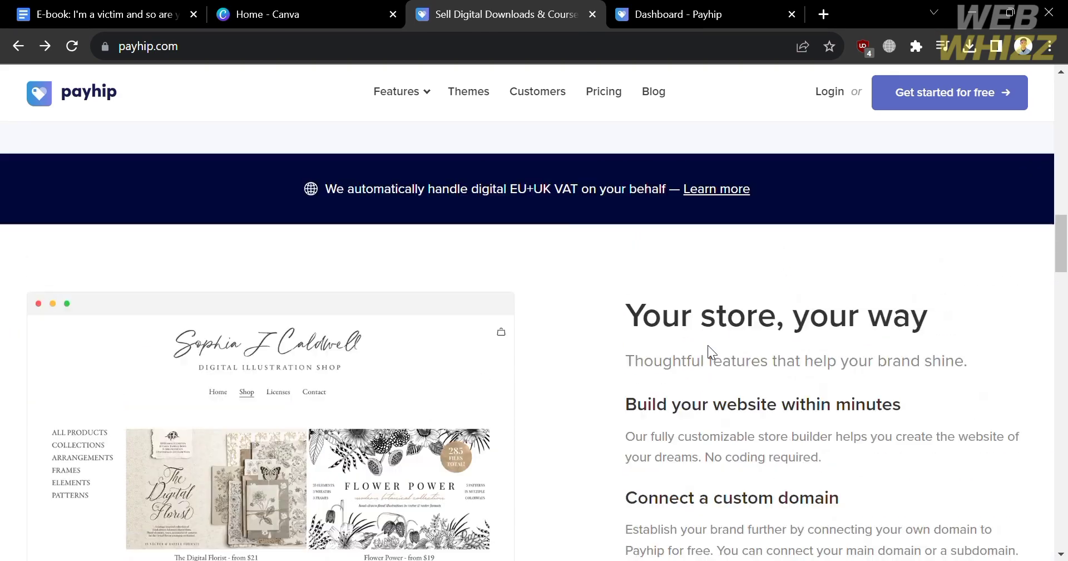
scroll(709, 351, "up", 12)
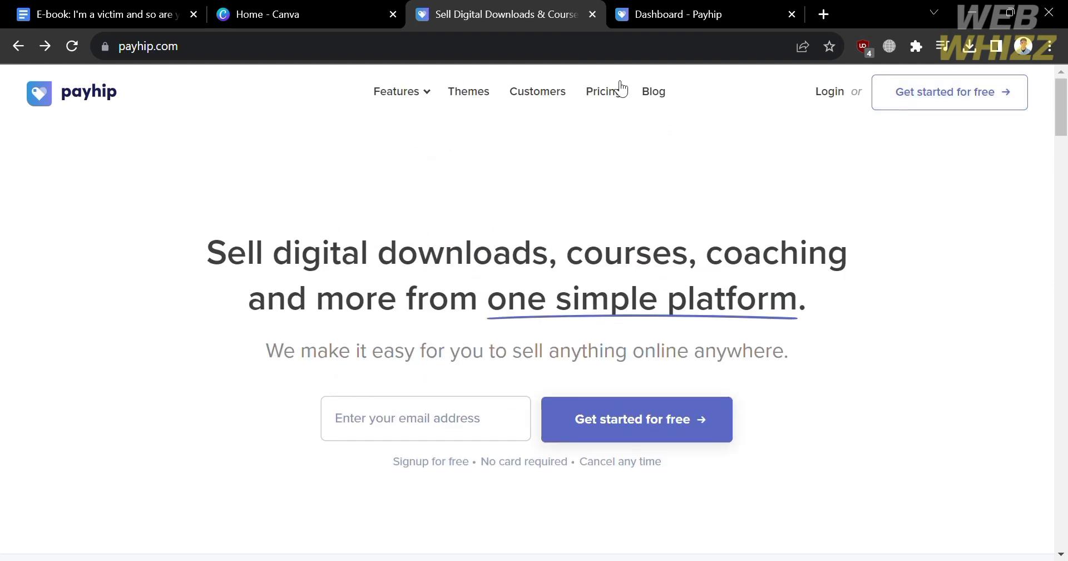
left_click(616, 101)
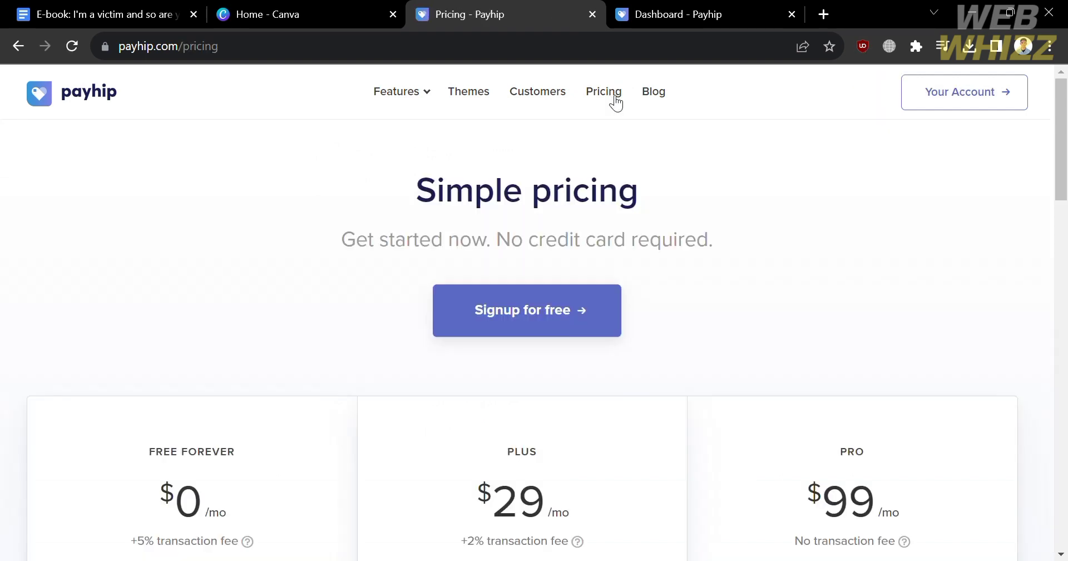
Step: Highlight the Free Forever plan's +5% transaction fee on the pricing cards, then clear it
scroll(711, 275, "down", 4)
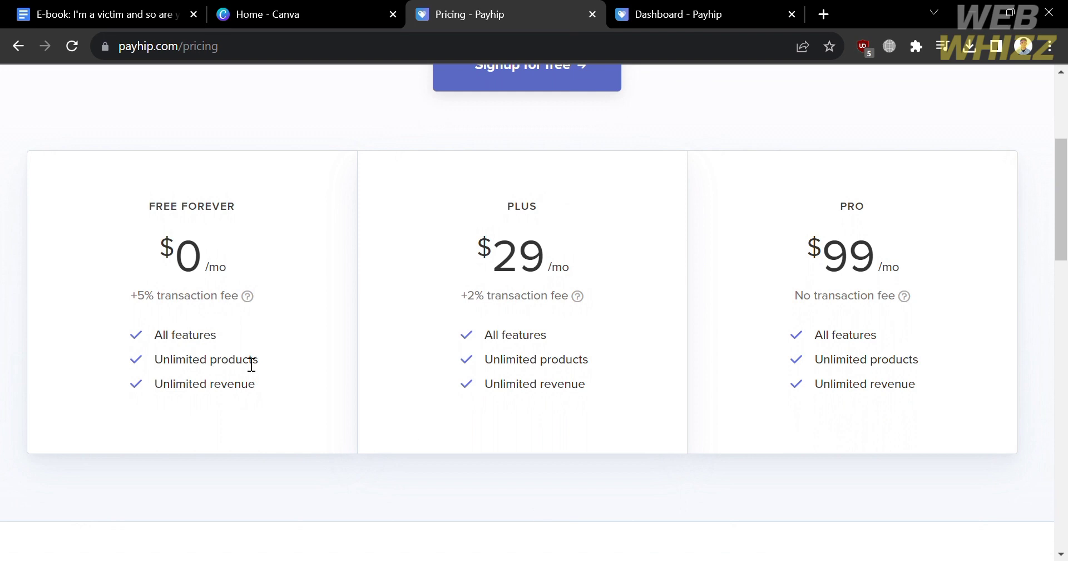
left_click_drag(127, 292, 246, 307)
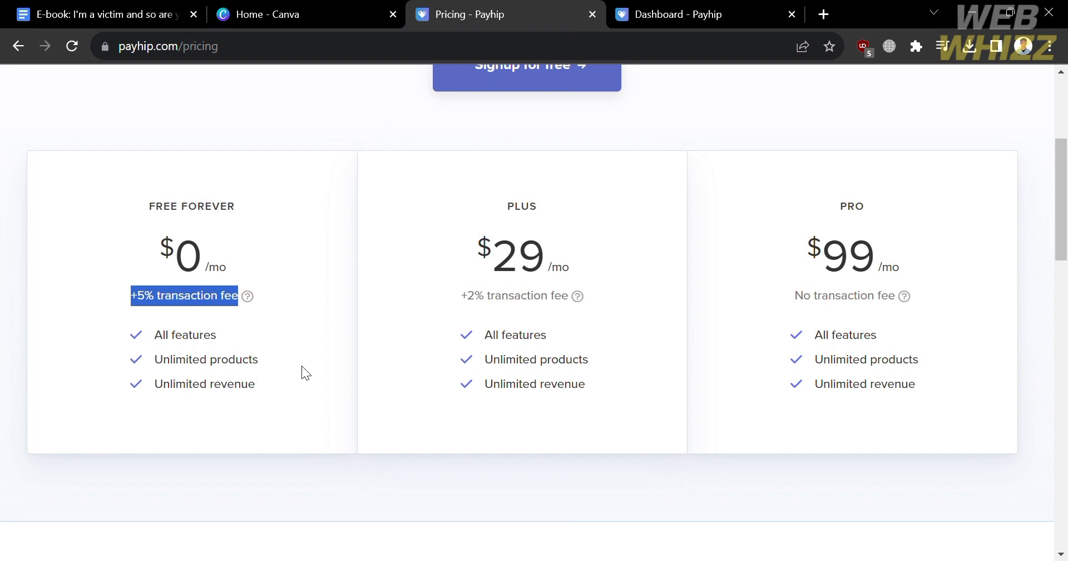
left_click(341, 386)
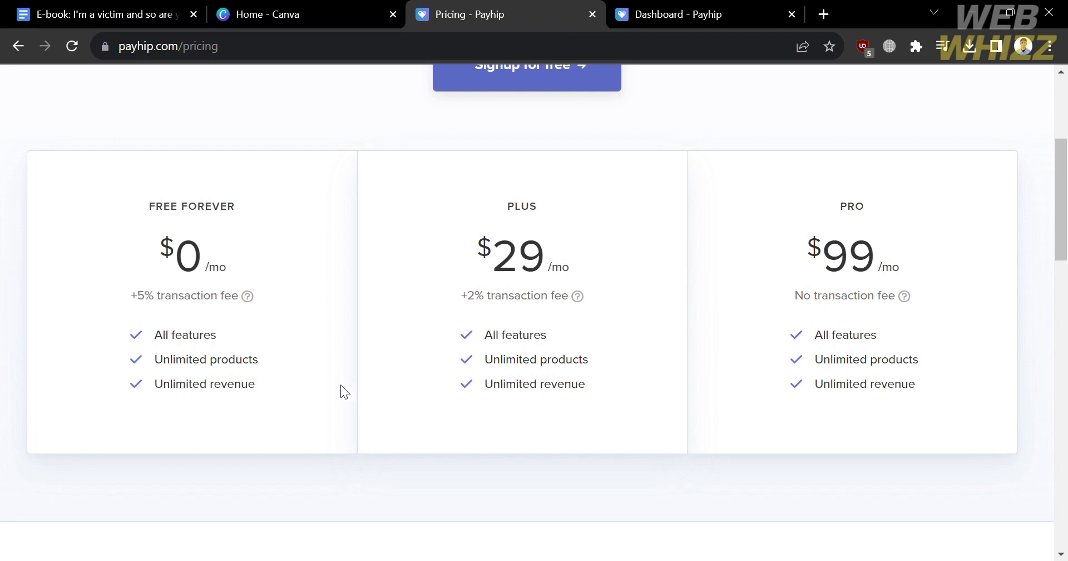
Step: Go from the pricing page into the store dashboard
scroll(341, 386, "up", 3)
scroll(341, 385, "up", 2)
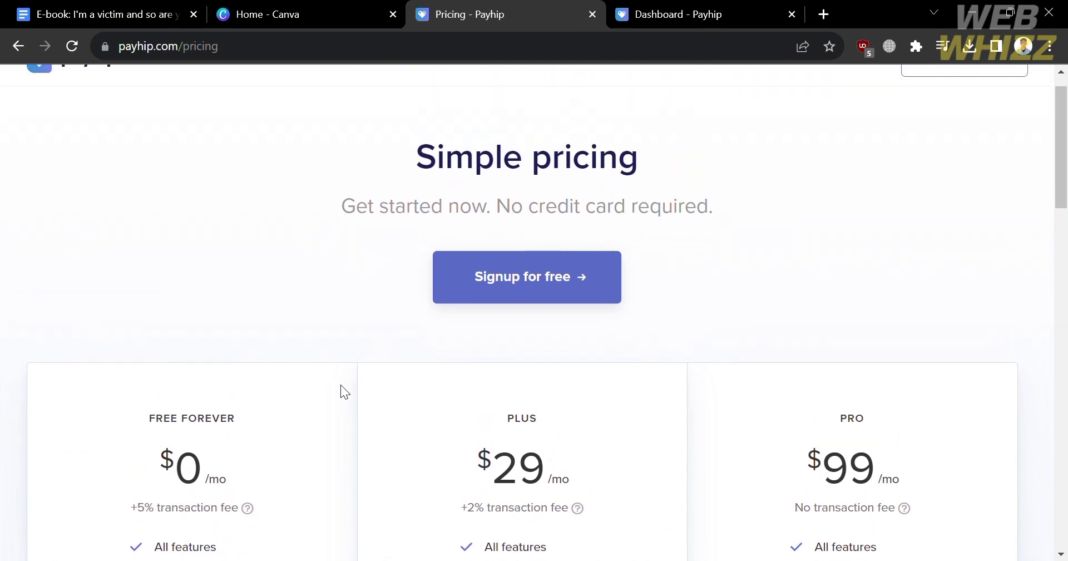
scroll(851, 227, "down", 1)
scroll(856, 229, "down", 1)
scroll(723, 267, "up", 2)
left_click(565, 319)
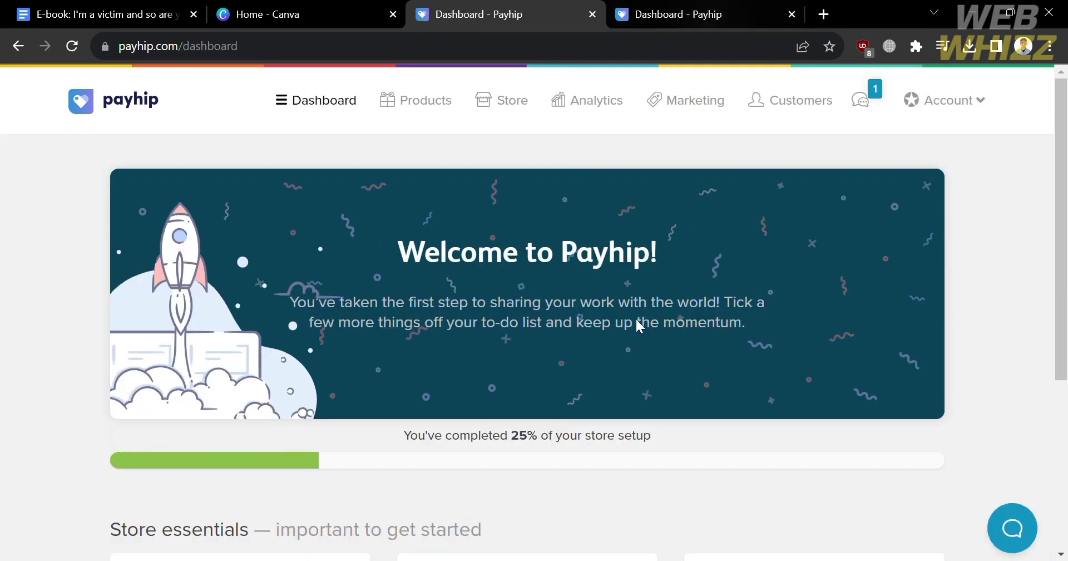
Step: Close the duplicate Dashboard - Payhip tab
scroll(611, 354, "down", 2)
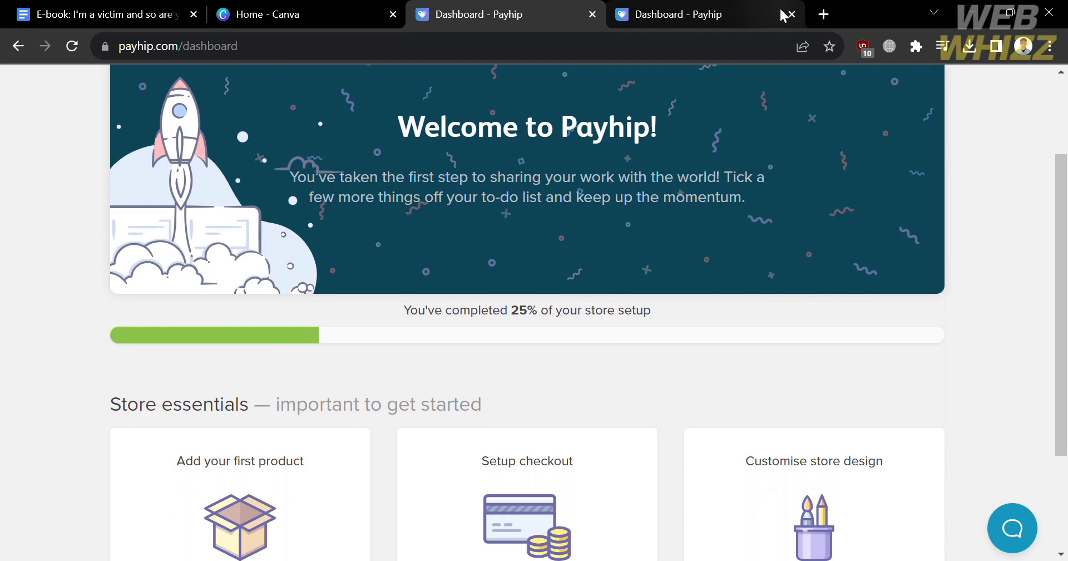
left_click(791, 15)
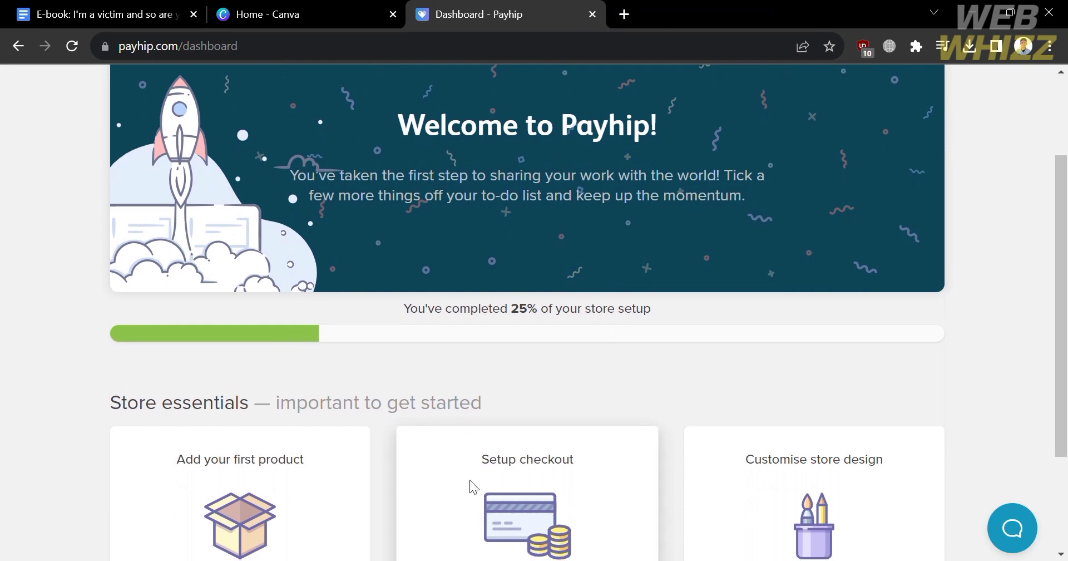
scroll(470, 479, "down", 3)
scroll(469, 479, "up", 5)
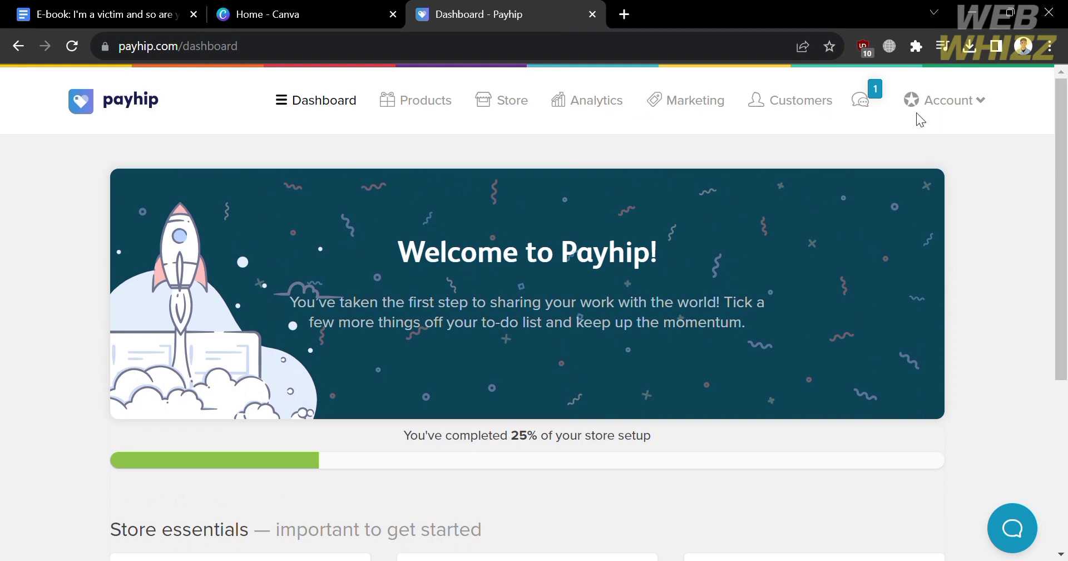
Step: Review the Store essentials cards at 25% setup, then go to Products
scroll(447, 402, "down", 5)
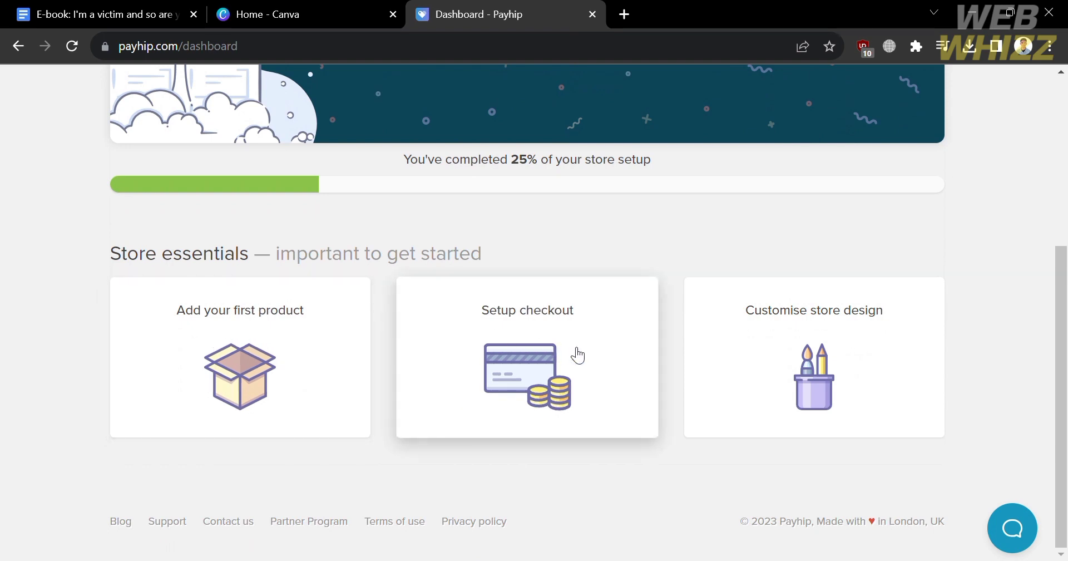
scroll(576, 353, "up", 1)
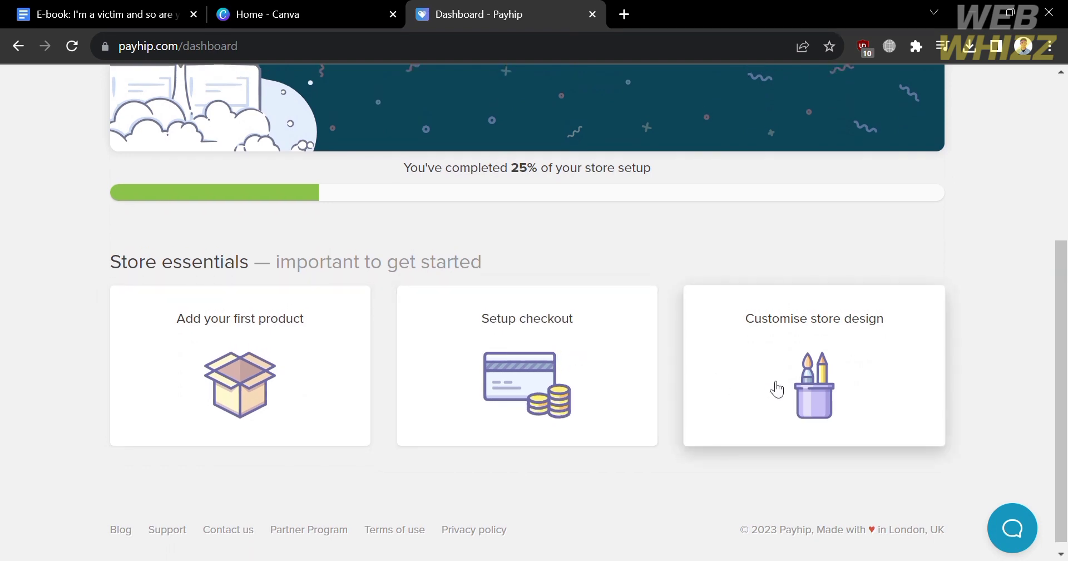
scroll(777, 389, "up", 5)
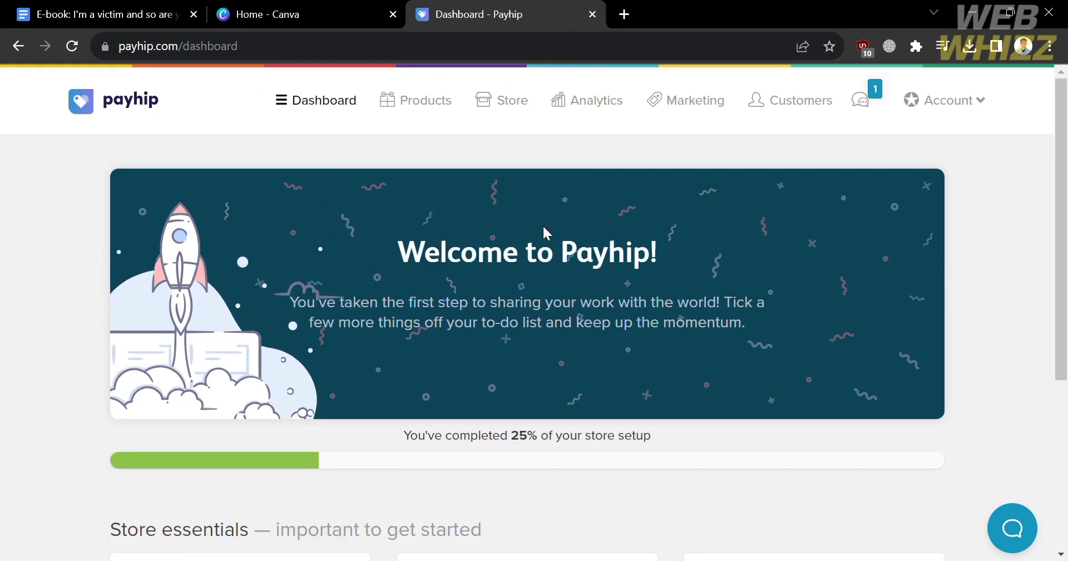
left_click(413, 107)
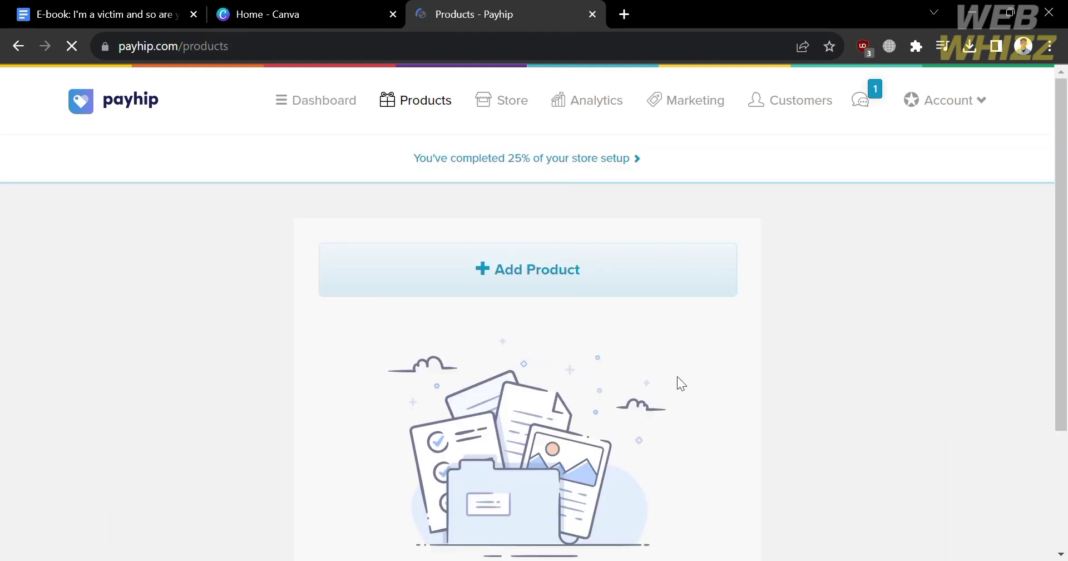
Step: Go from the empty Products page to the Your Store page
scroll(676, 376, "down", 1)
scroll(676, 376, "down", 2)
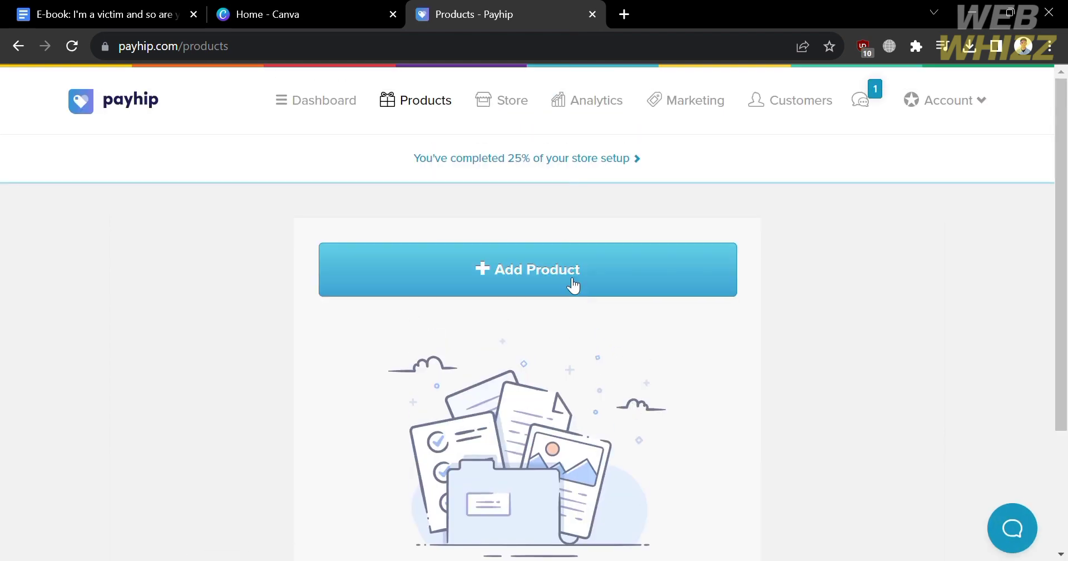
left_click(524, 107)
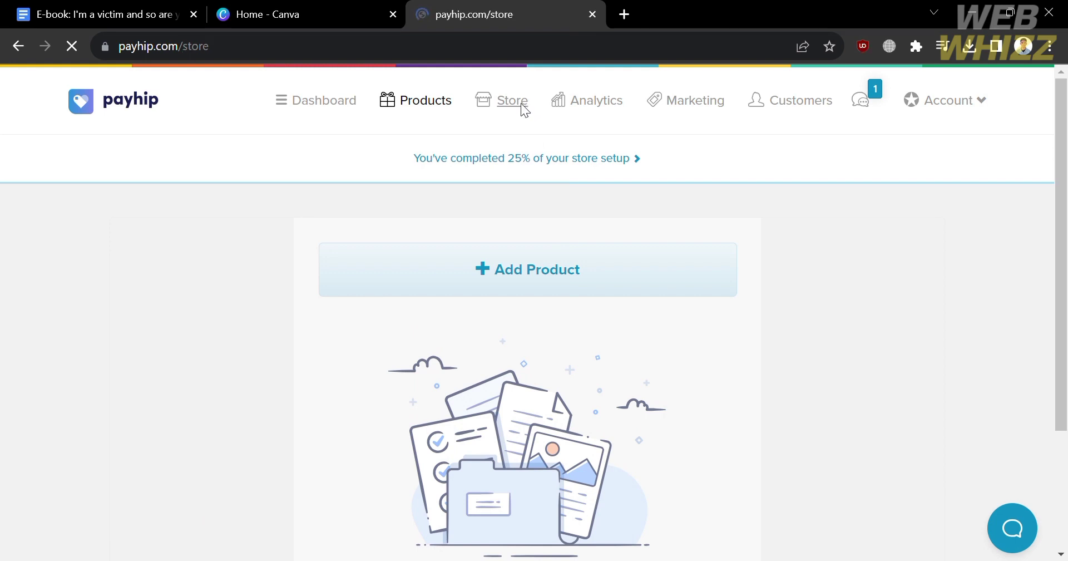
Step: View the empty Blog Posts tab, then go to Analytics
scroll(523, 368, "down", 3)
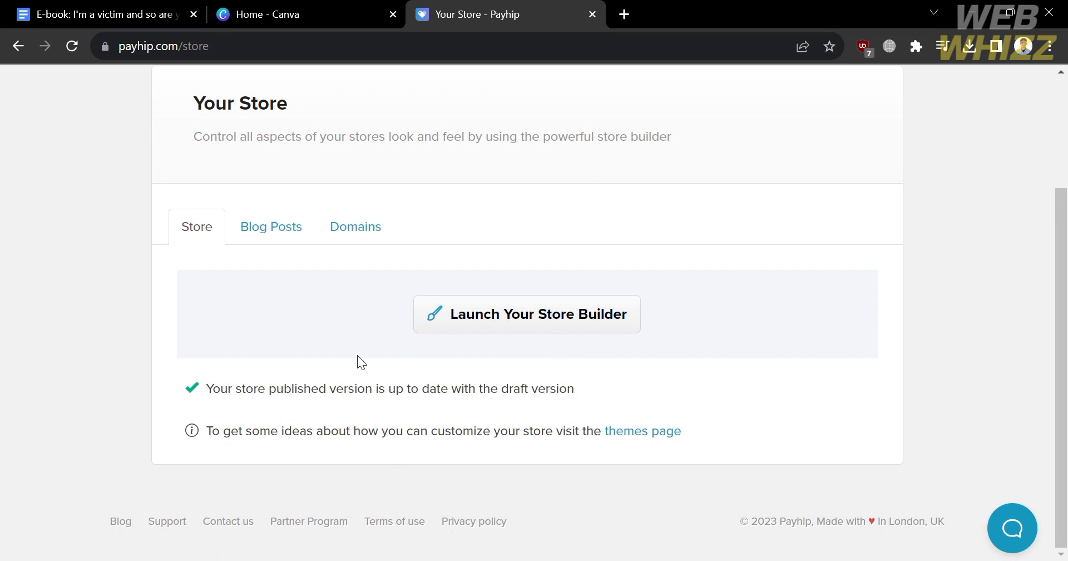
scroll(636, 285, "up", 2)
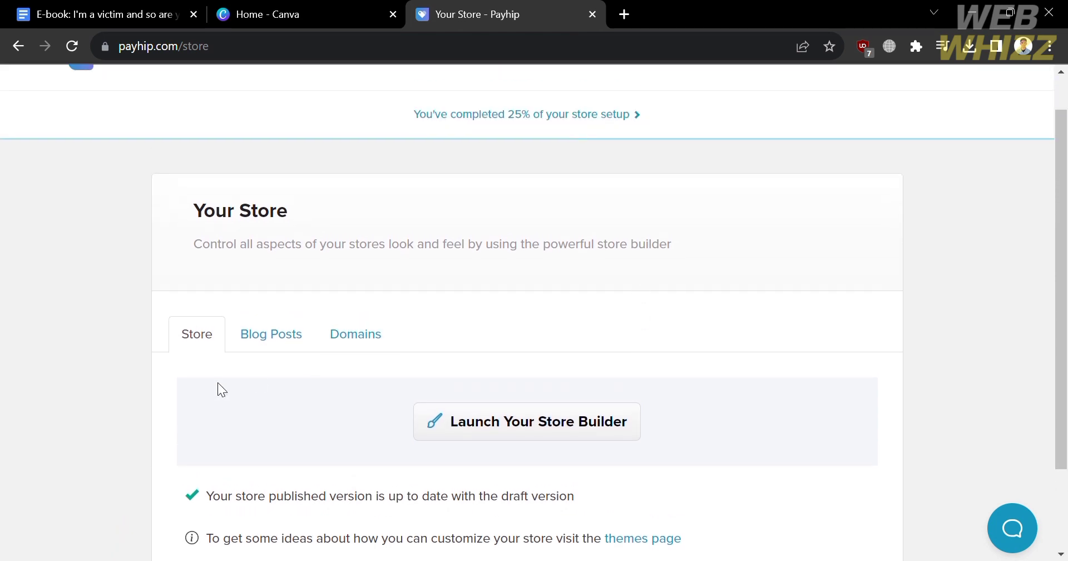
left_click(303, 346)
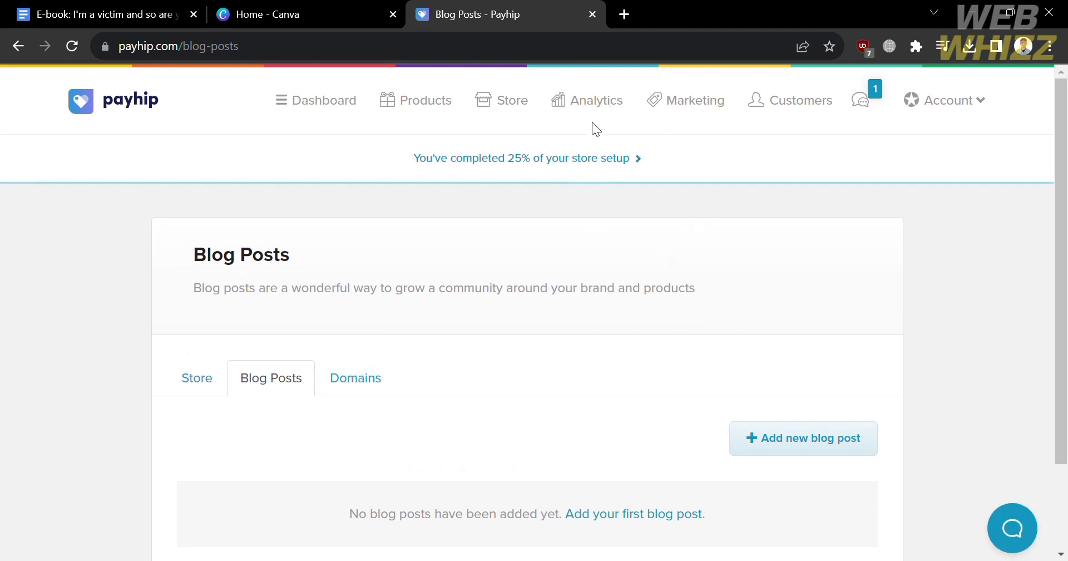
left_click(600, 106)
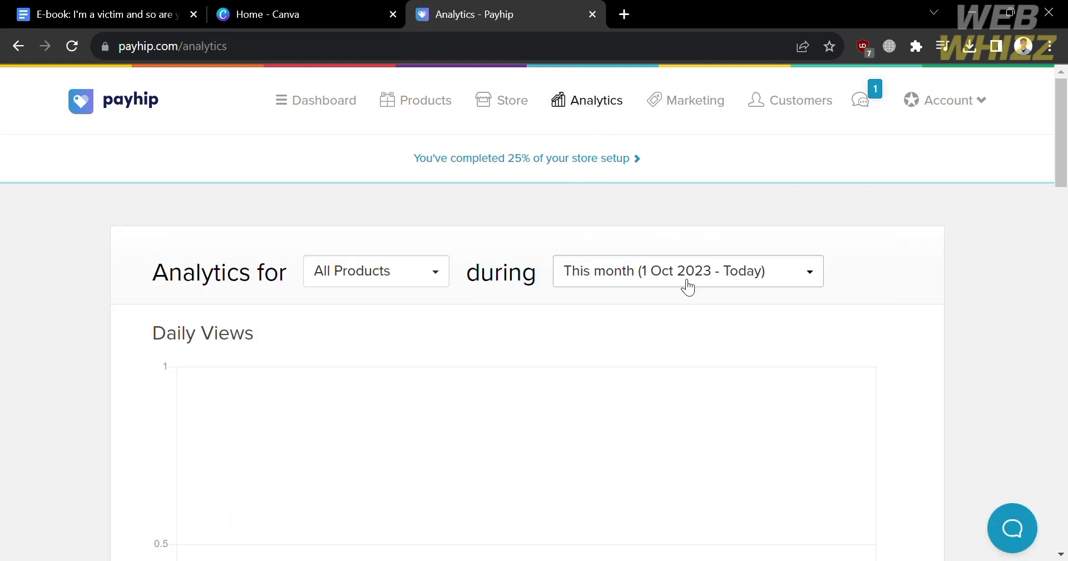
scroll(693, 336, "down", 7)
scroll(693, 335, "up", 4)
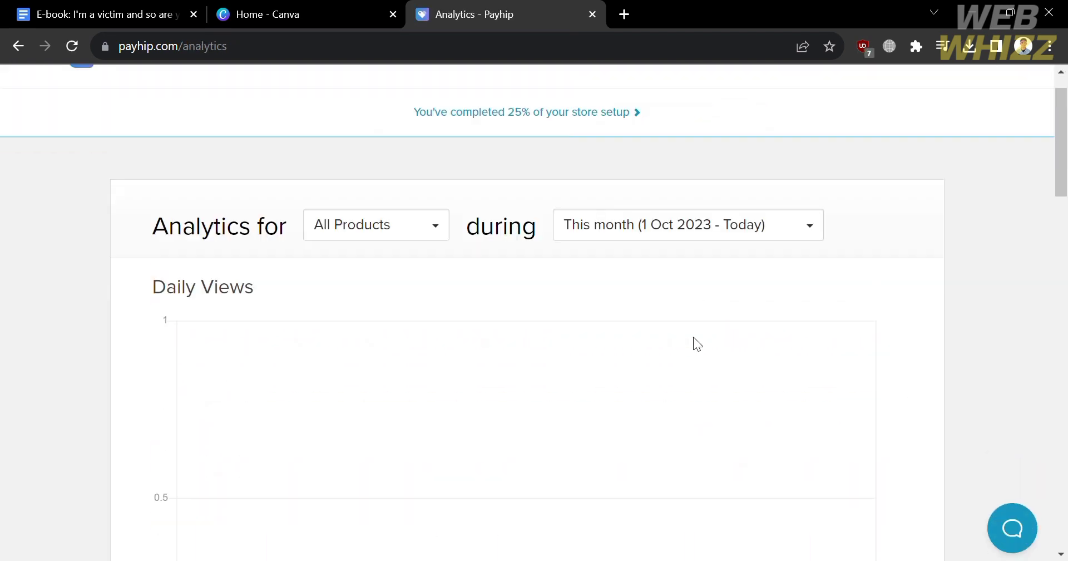
scroll(551, 387, "down", 5)
scroll(550, 383, "down", 9)
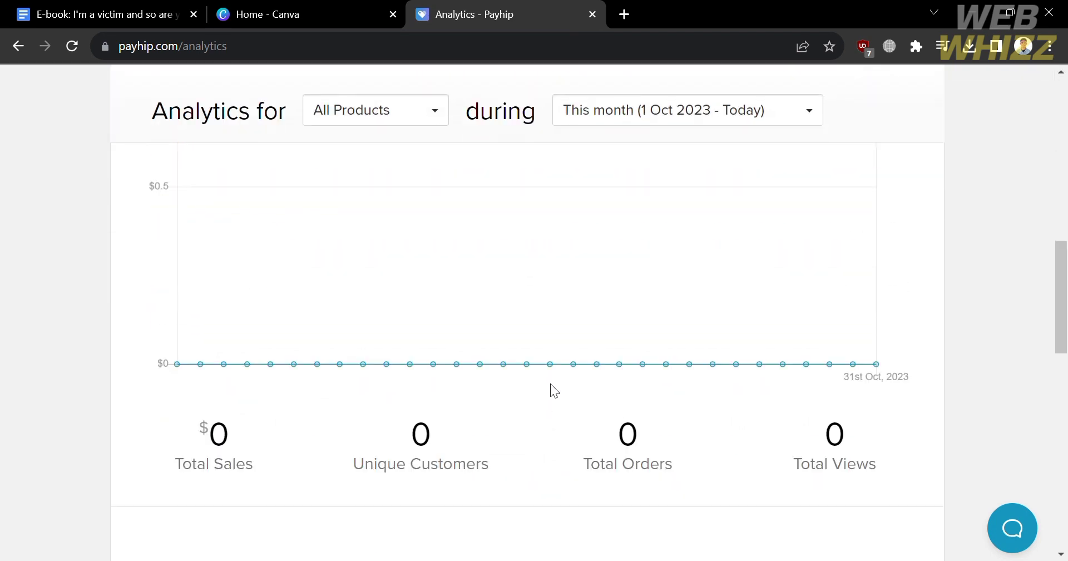
scroll(549, 383, "down", 1)
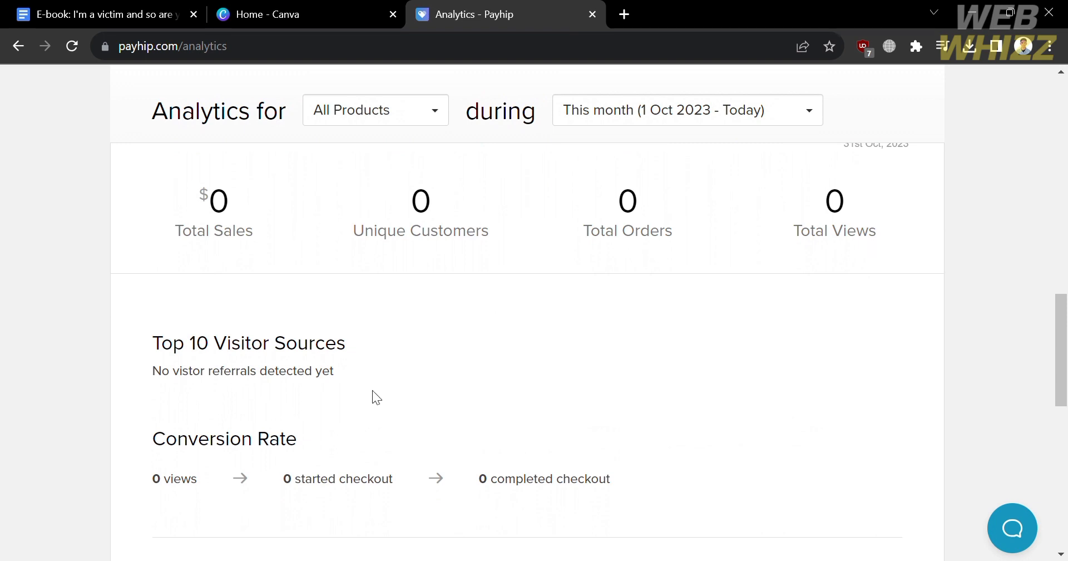
scroll(375, 395, "down", 5)
scroll(372, 389, "down", 5)
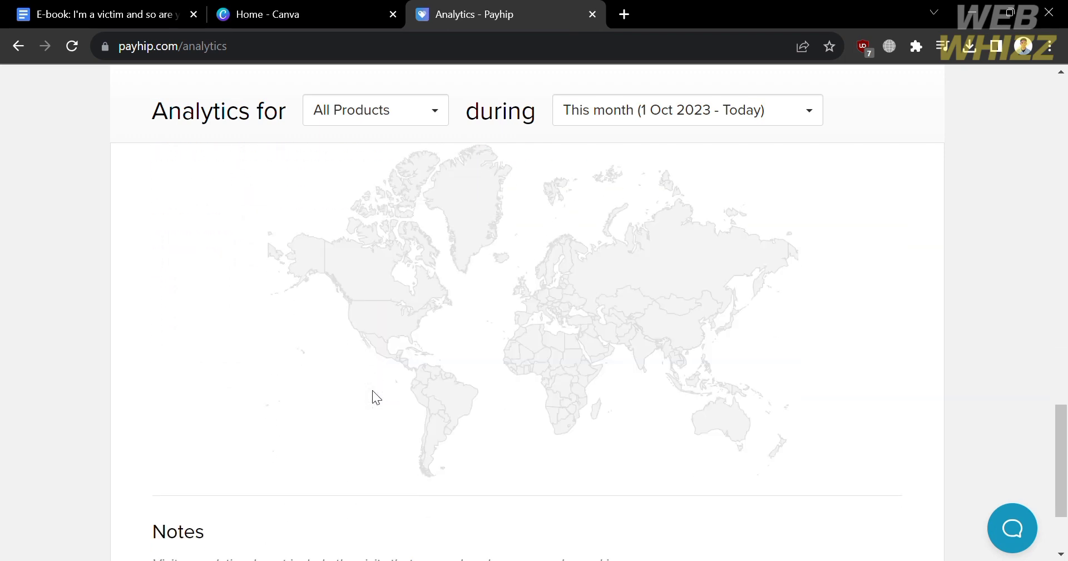
scroll(372, 391, "up", 5)
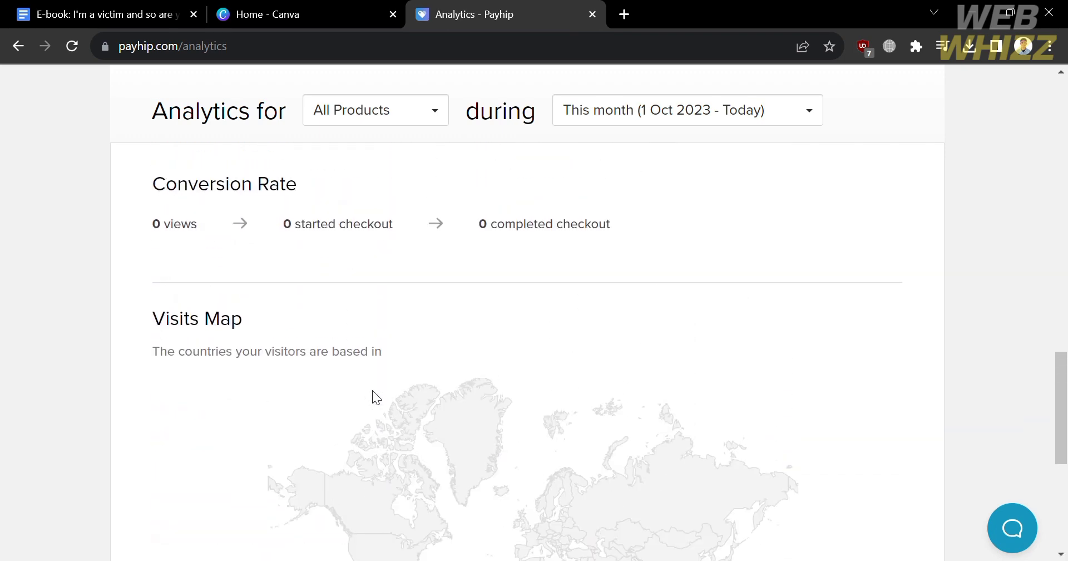
scroll(513, 338, "up", 10)
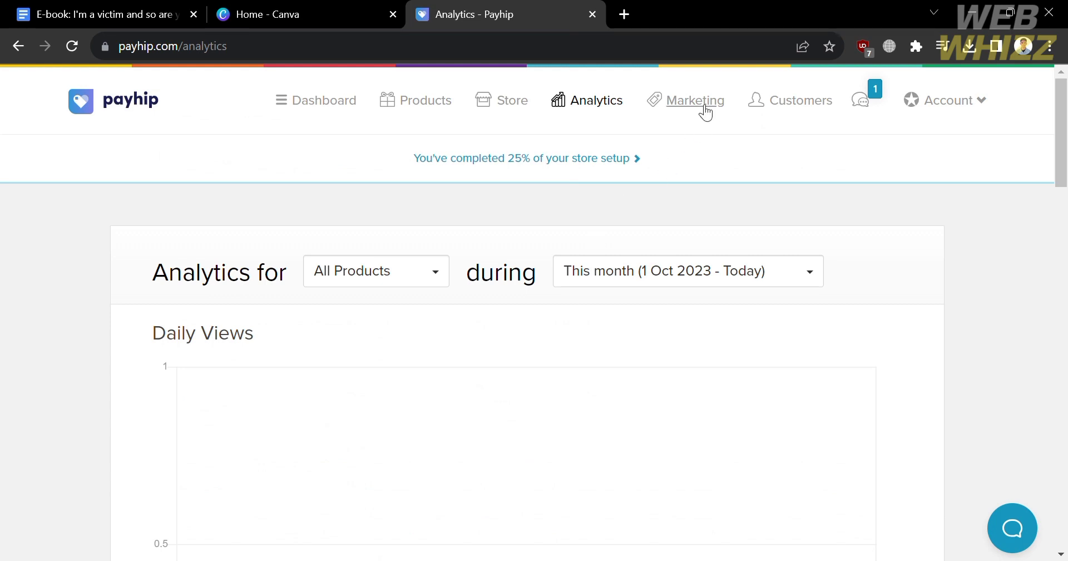
Step: Go to Marketing and scroll the Coupons section showing 0 coupons added
left_click(705, 113)
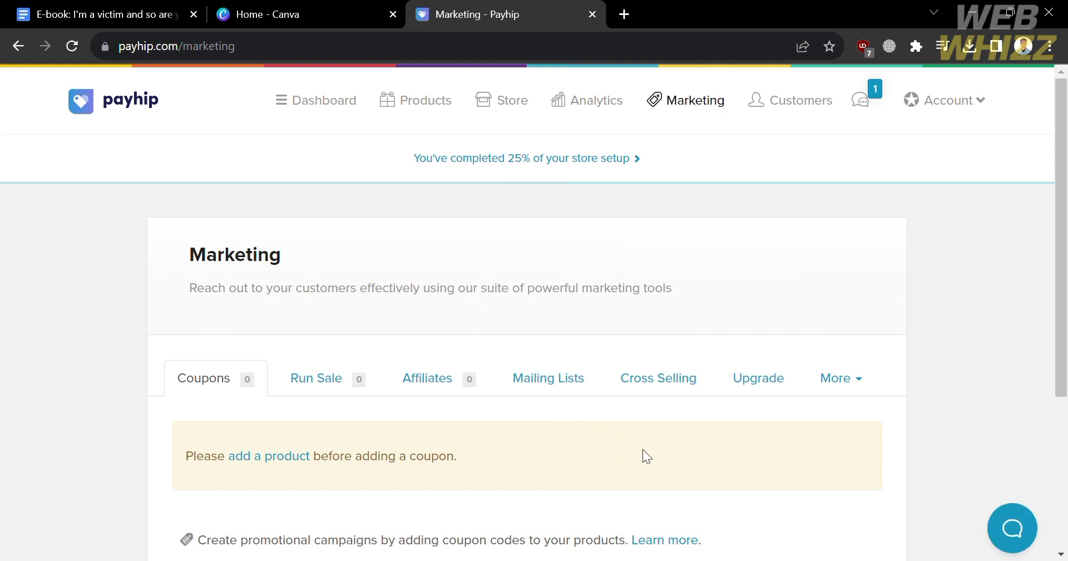
scroll(642, 449, "down", 3)
scroll(642, 449, "down", 2)
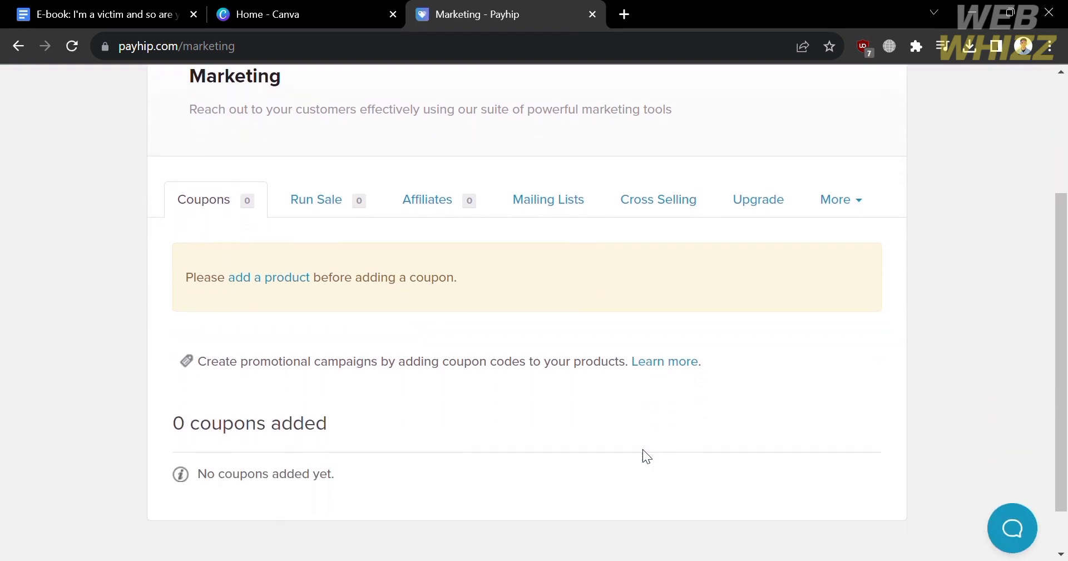
scroll(642, 449, "up", 1)
scroll(642, 449, "up", 1)
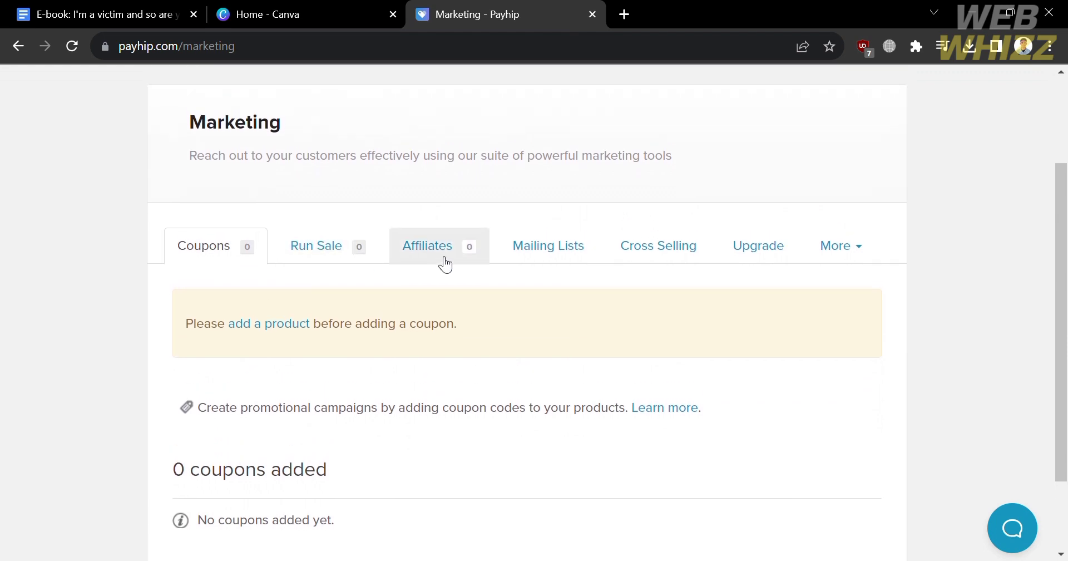
scroll(639, 435, "down", 2)
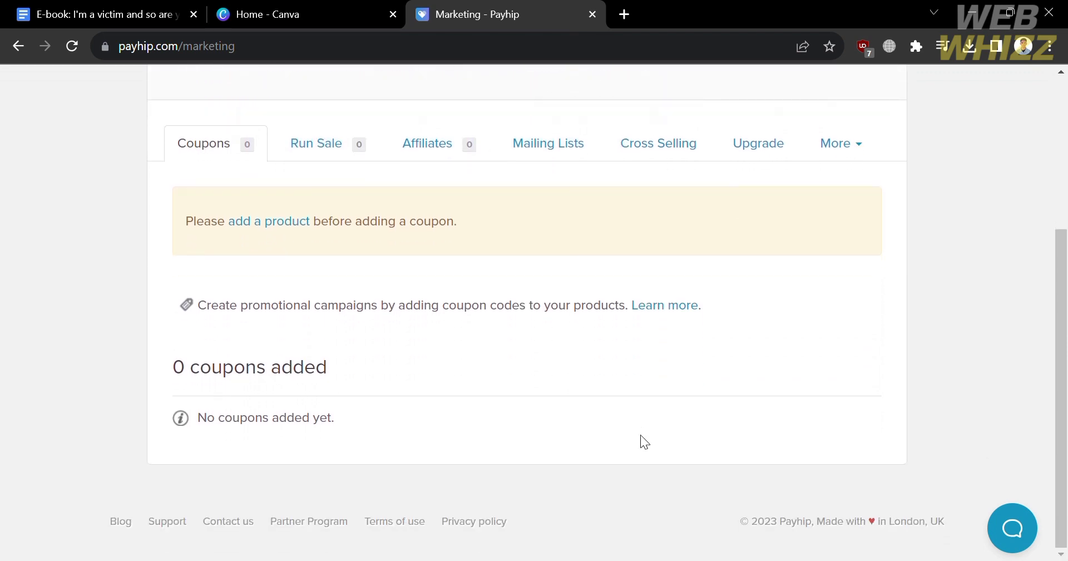
scroll(639, 435, "up", 4)
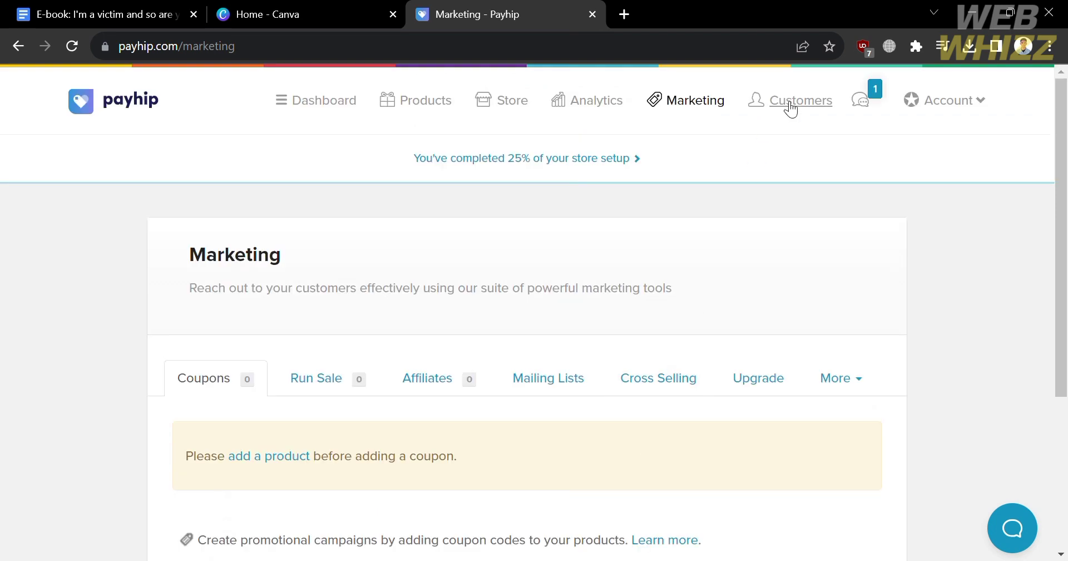
Step: Go to the Customers page showing 0 orders
left_click(793, 107)
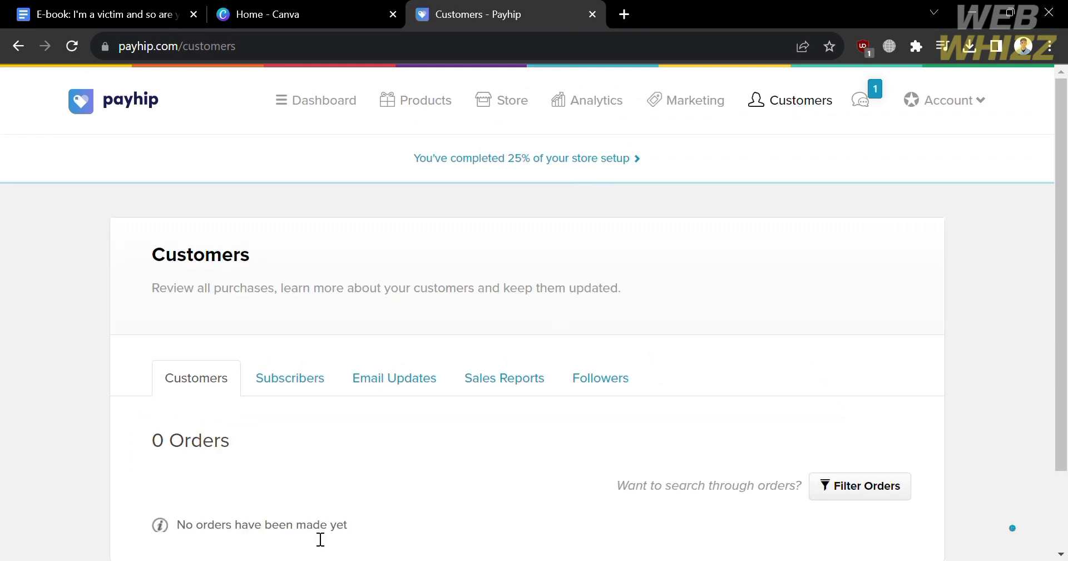
scroll(320, 538, "down", 2)
scroll(320, 539, "up", 2)
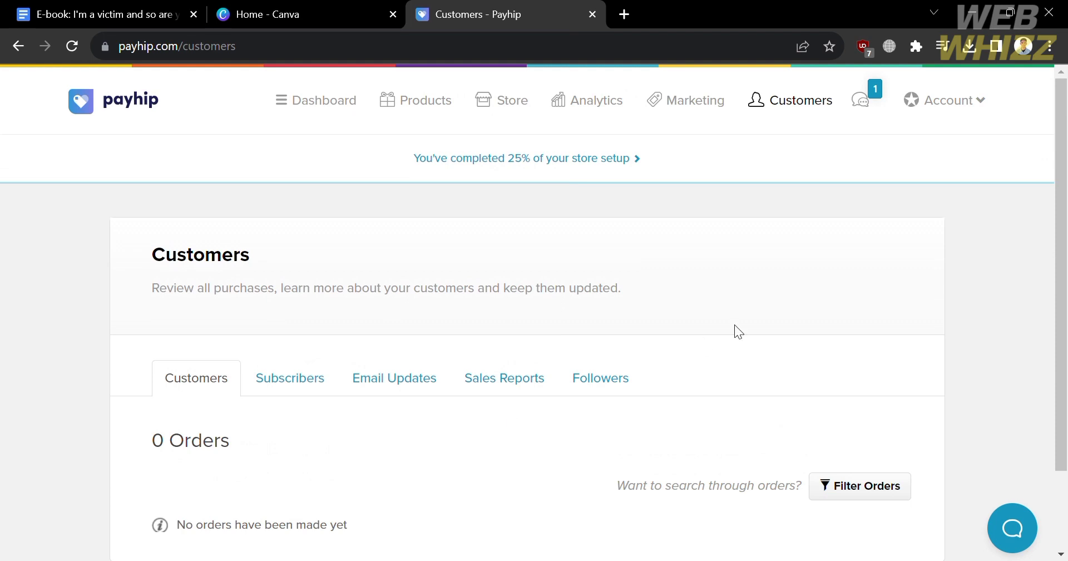
Step: Dismiss the Get Started Guide notification and open then close the Account dropdown
left_click(867, 109)
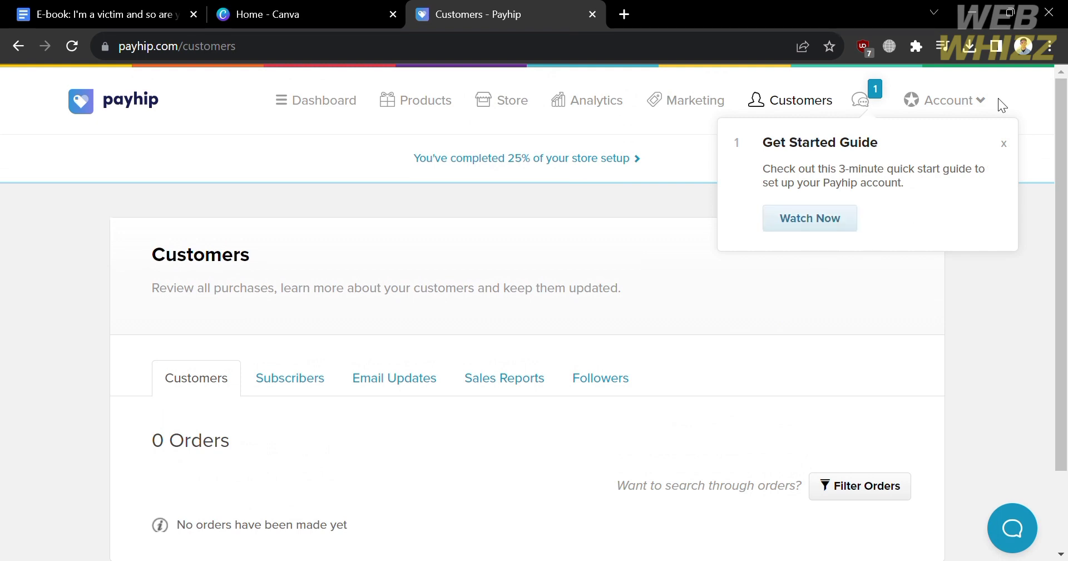
left_click(978, 331)
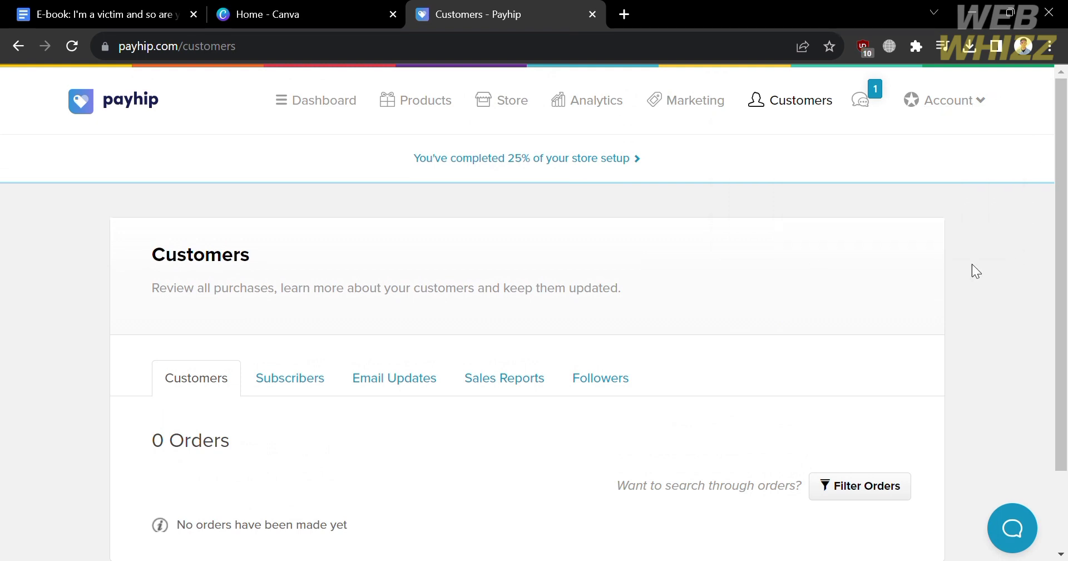
left_click(965, 109)
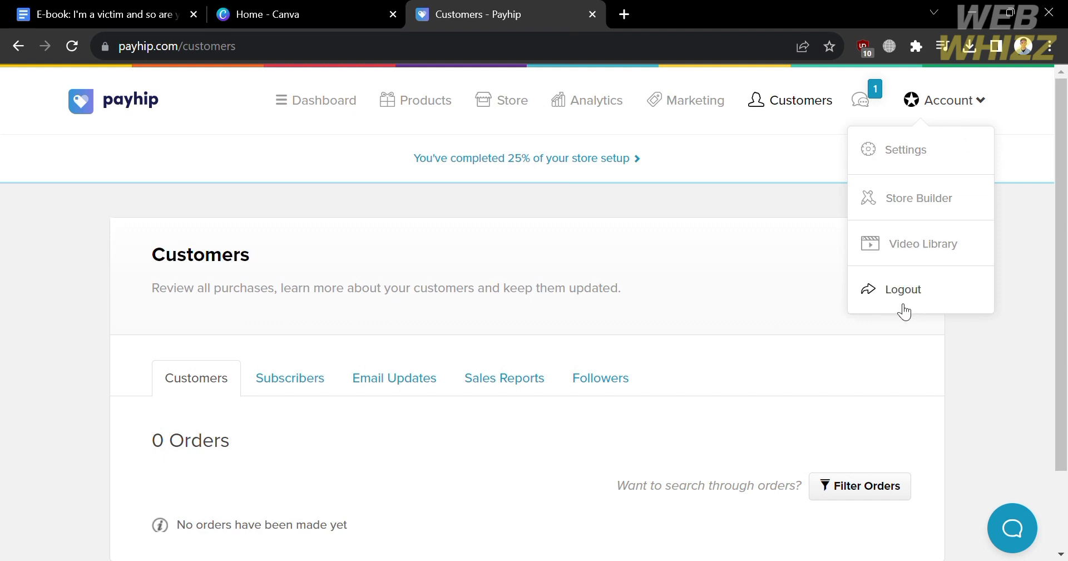
left_click(703, 196)
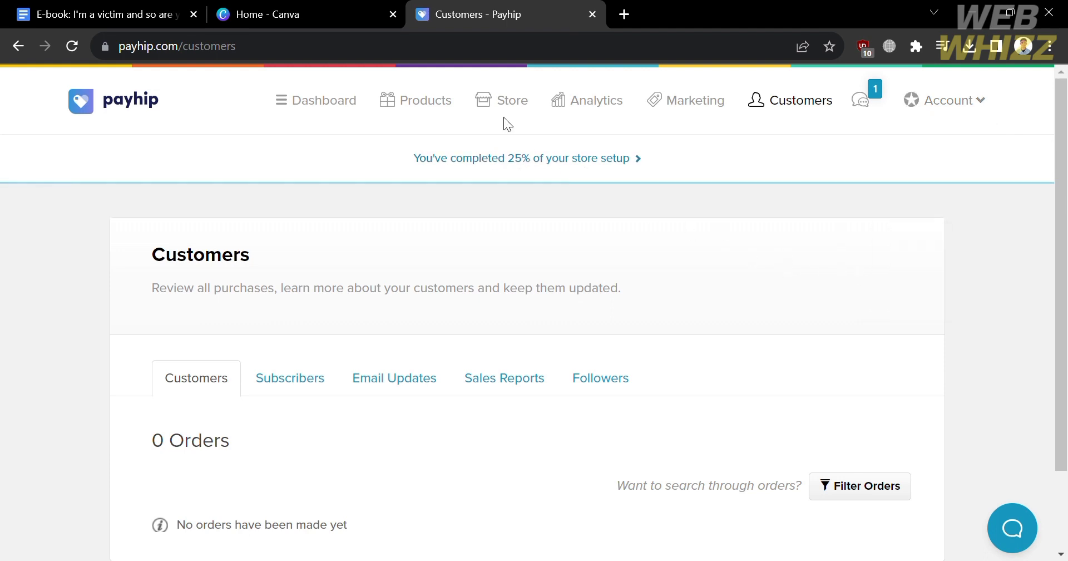
Step: Revisit the empty Products page, then switch to the e-book in Google Docs
left_click(423, 105)
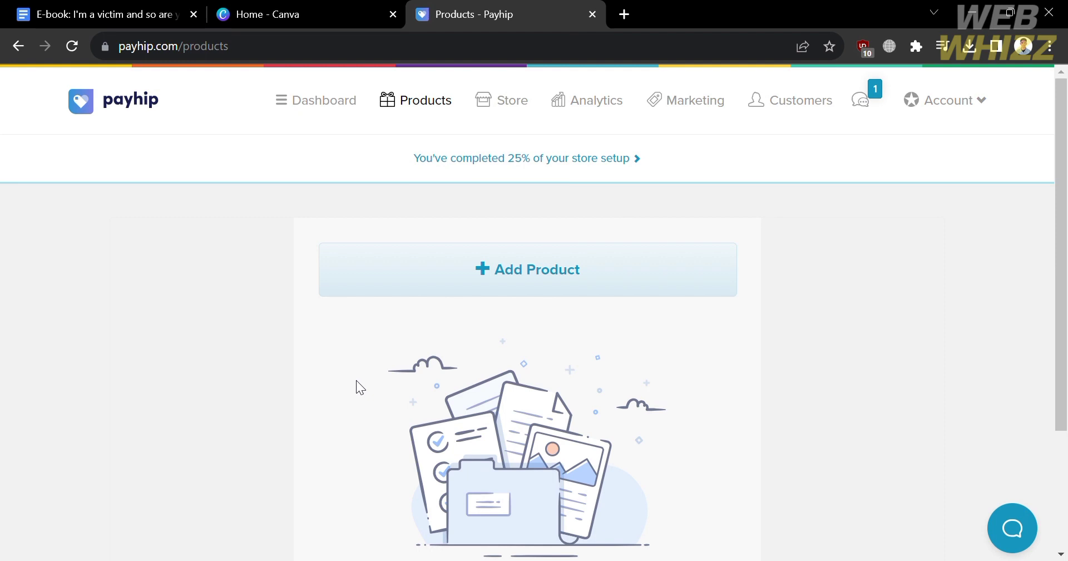
left_click(102, 7)
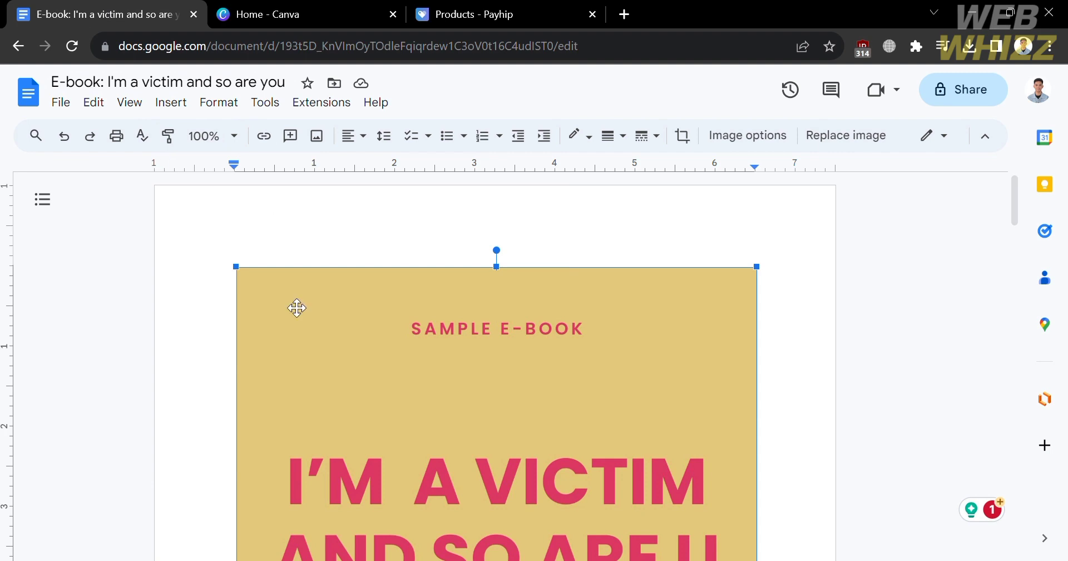
Step: Scroll through the e-book's yellow cover page in Google Docs
left_click(829, 389)
scroll(828, 389, "down", 9)
scroll(828, 389, "up", 9)
scroll(828, 389, "down", 4)
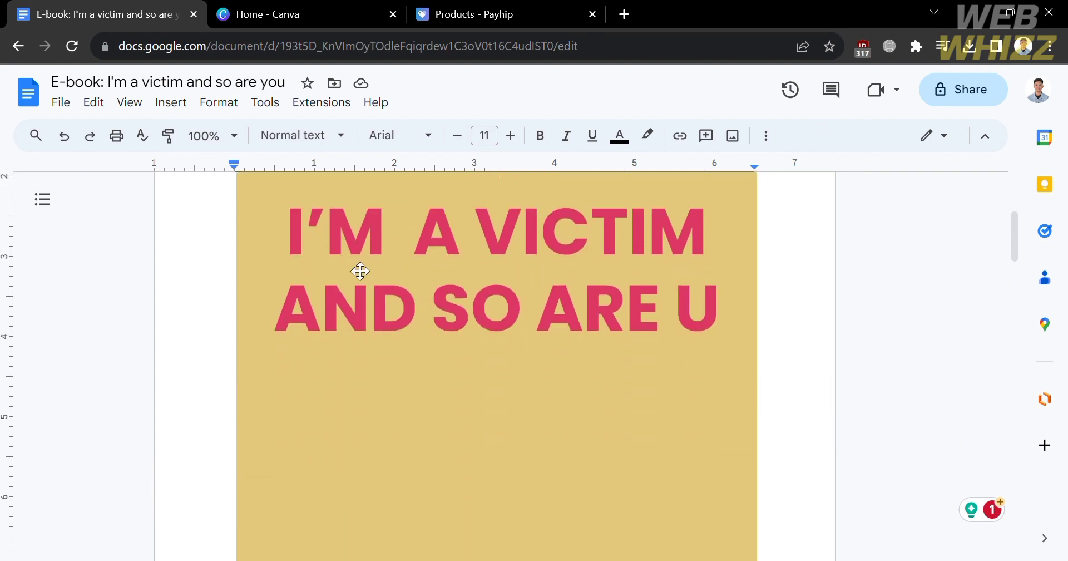
scroll(732, 384, "down", 8)
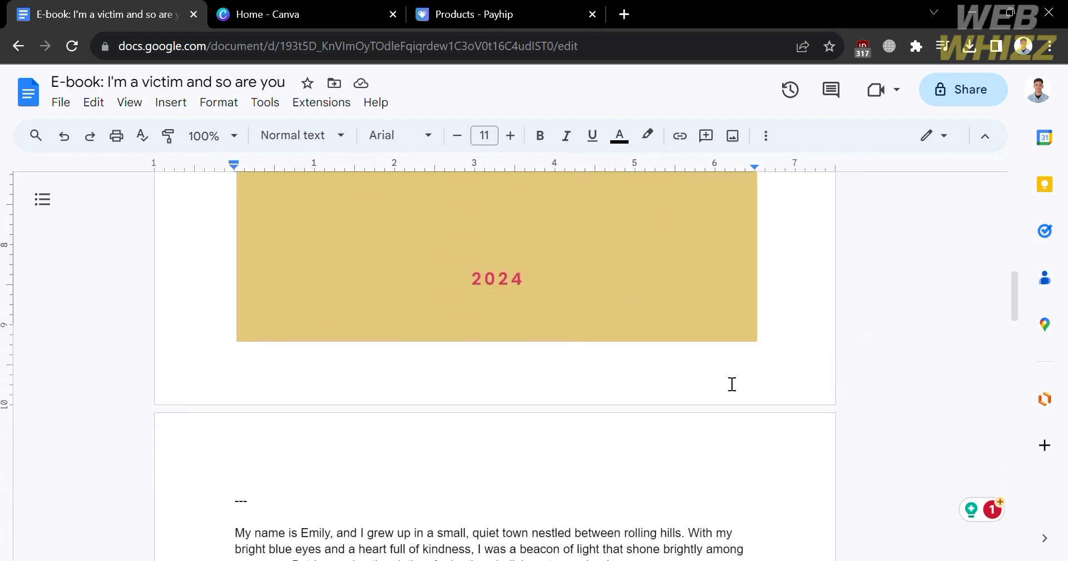
scroll(732, 384, "down", 10)
scroll(732, 384, "down", 3)
scroll(731, 383, "up", 13)
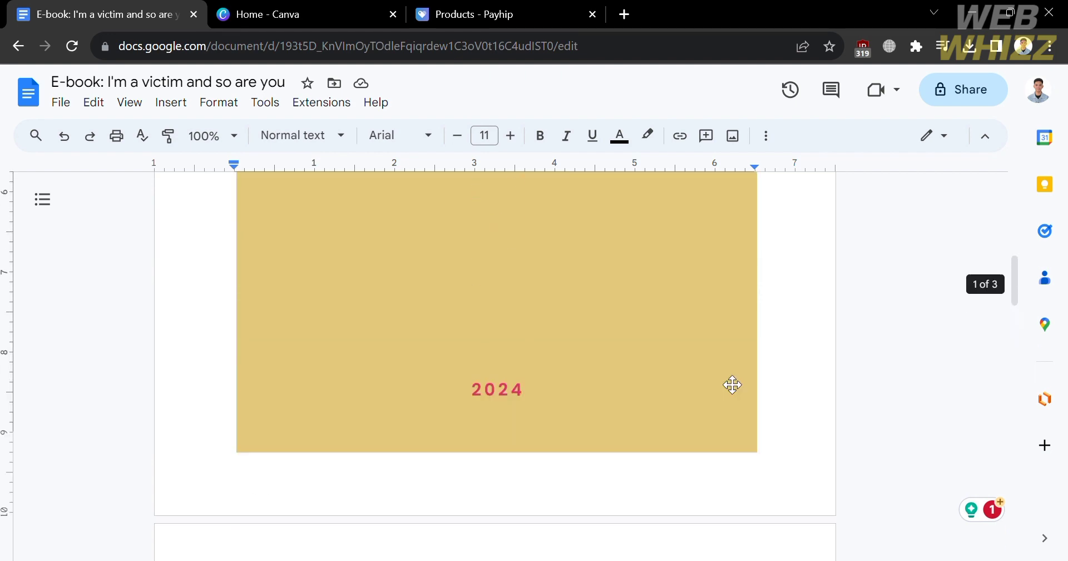
scroll(732, 384, "up", 9)
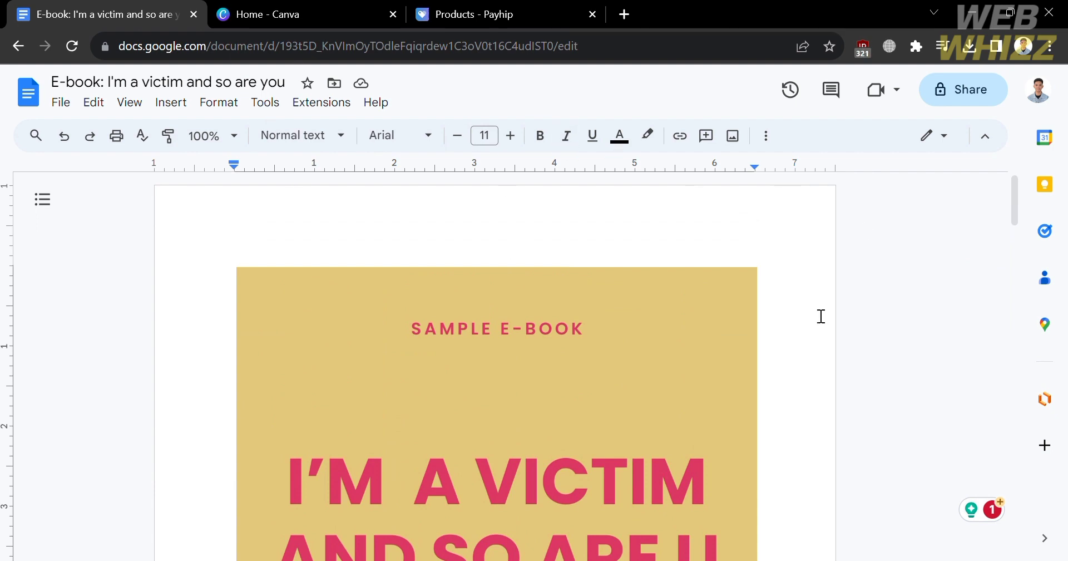
scroll(820, 315, "down", 7)
scroll(820, 315, "up", 6)
Step: Select the cover image, then bring the Canva home page to the front
left_click(627, 358)
scroll(628, 360, "down", 3)
scroll(628, 359, "down", 4)
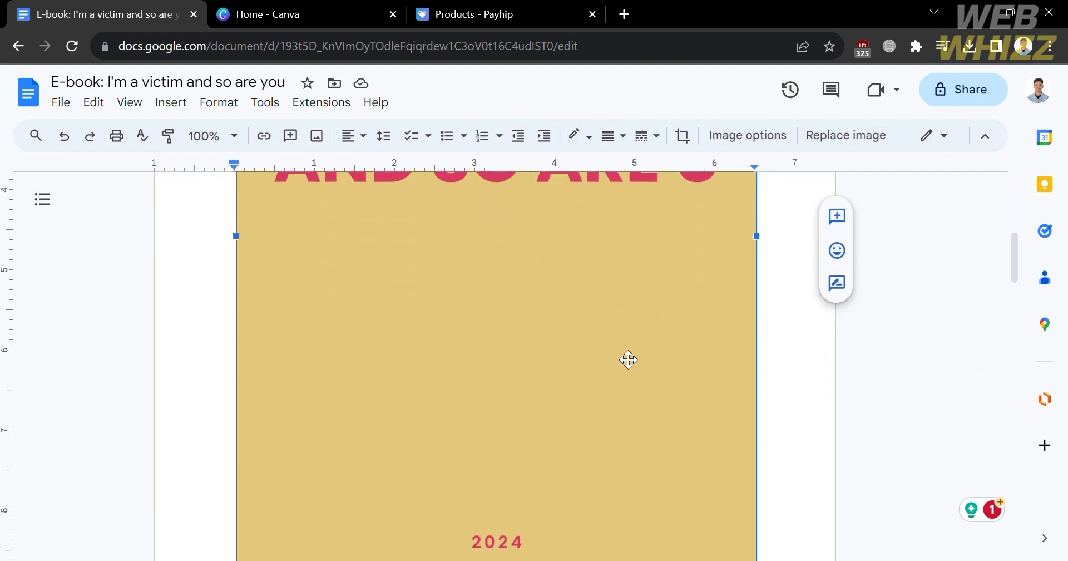
key("ctrl+Tab")
scroll(502, 353, "up", 2)
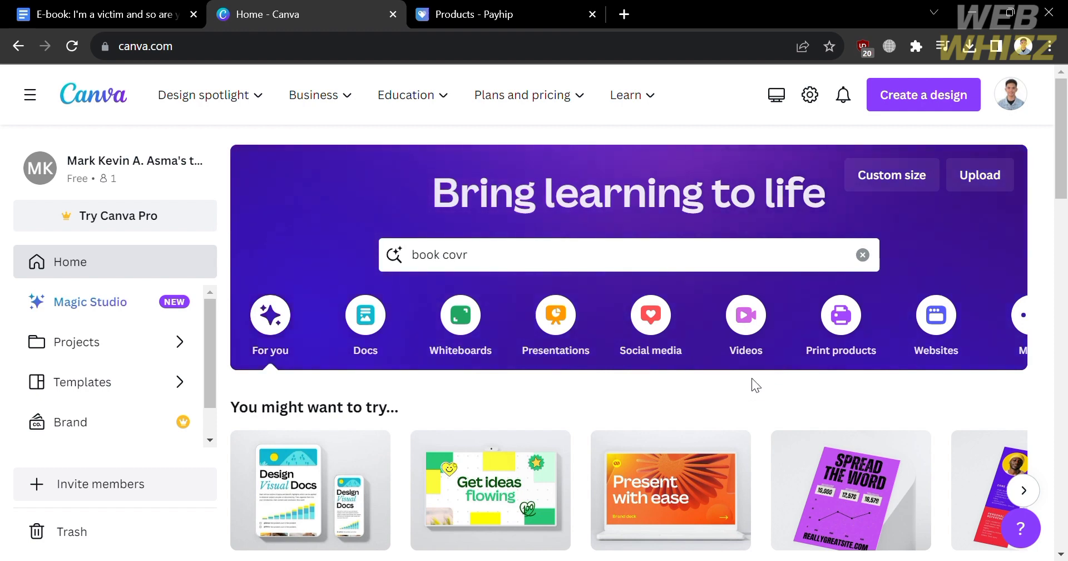
Step: Correct the search 'book covr' to 'book cover' and run it
left_click(623, 257)
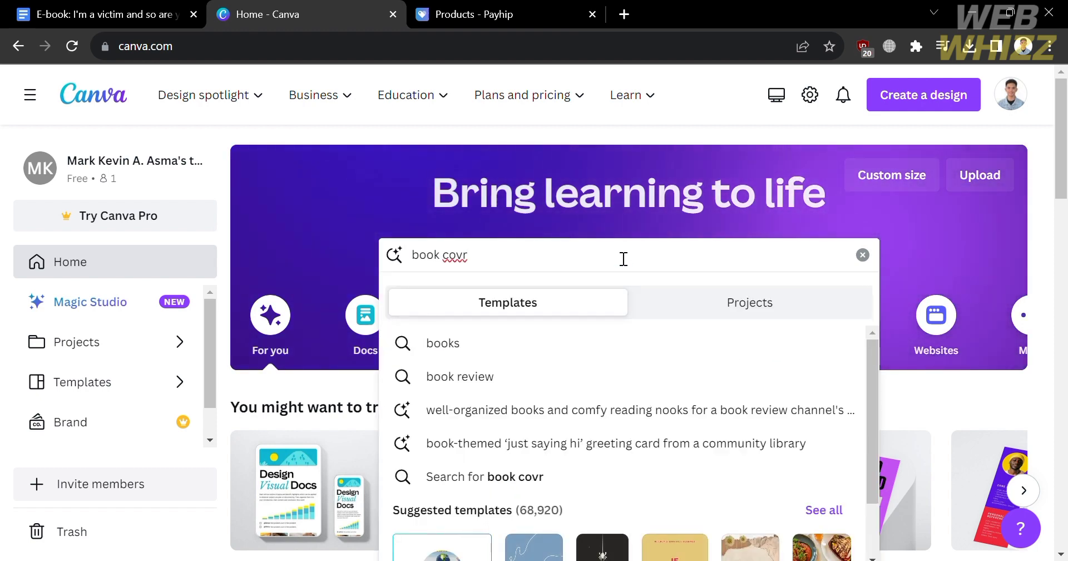
key("BackSpace")
type("er")
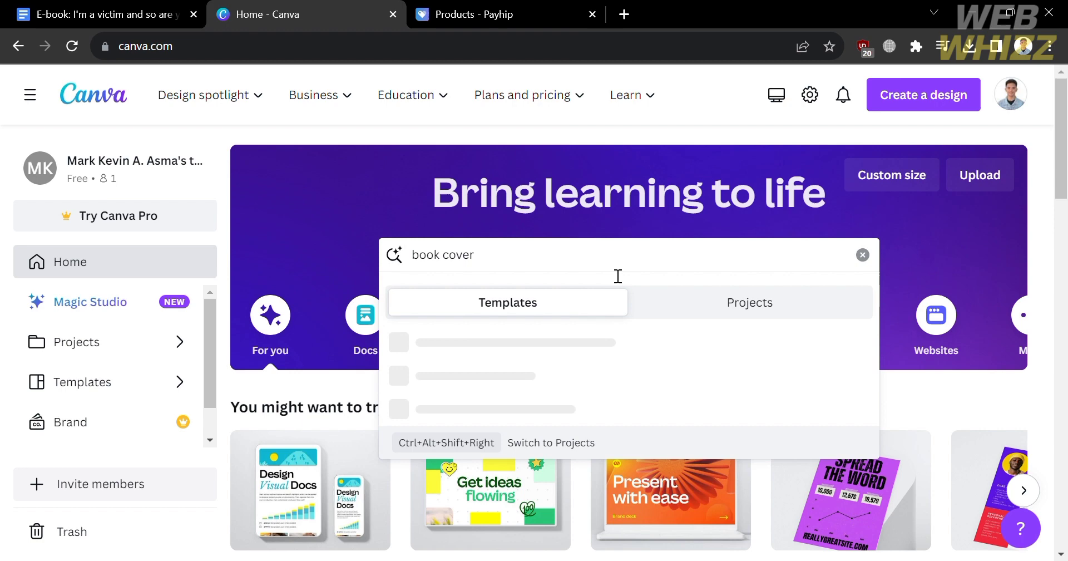
key("Return")
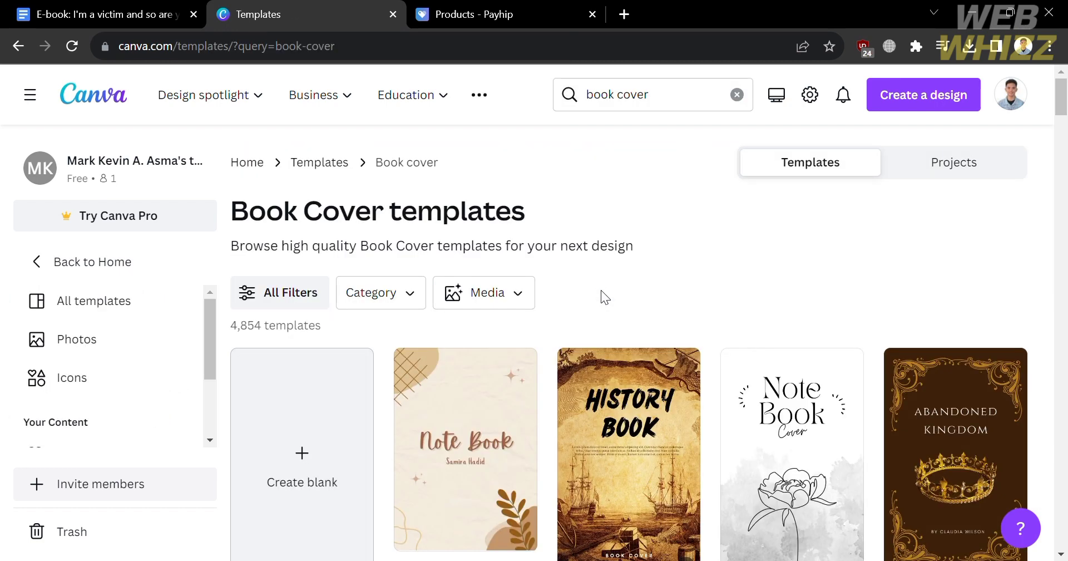
Step: Scroll the 4,854 book cover results and open then close the Category filter
scroll(690, 399, "down", 4)
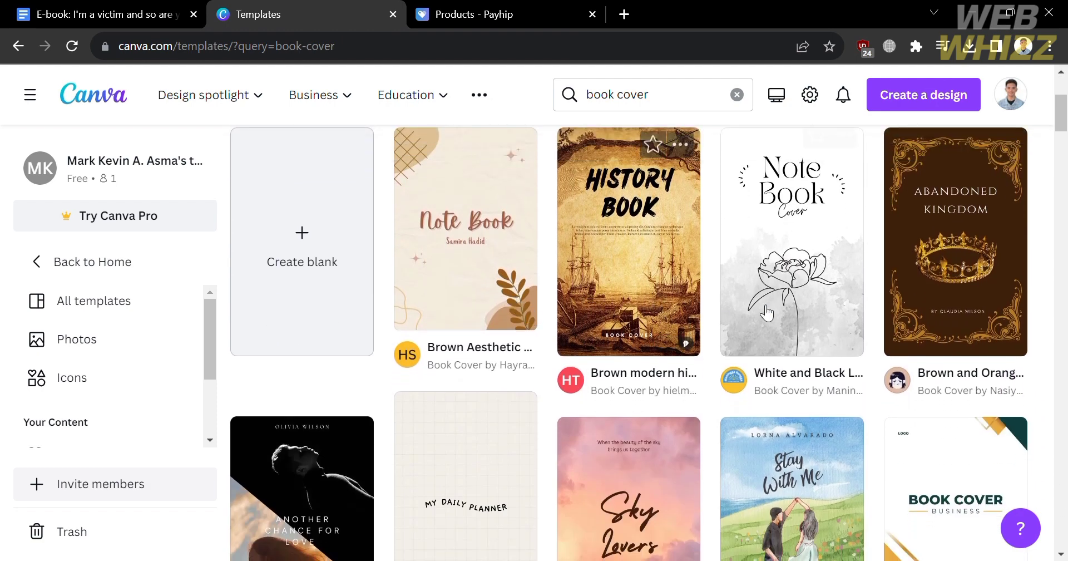
scroll(881, 513, "down", 5)
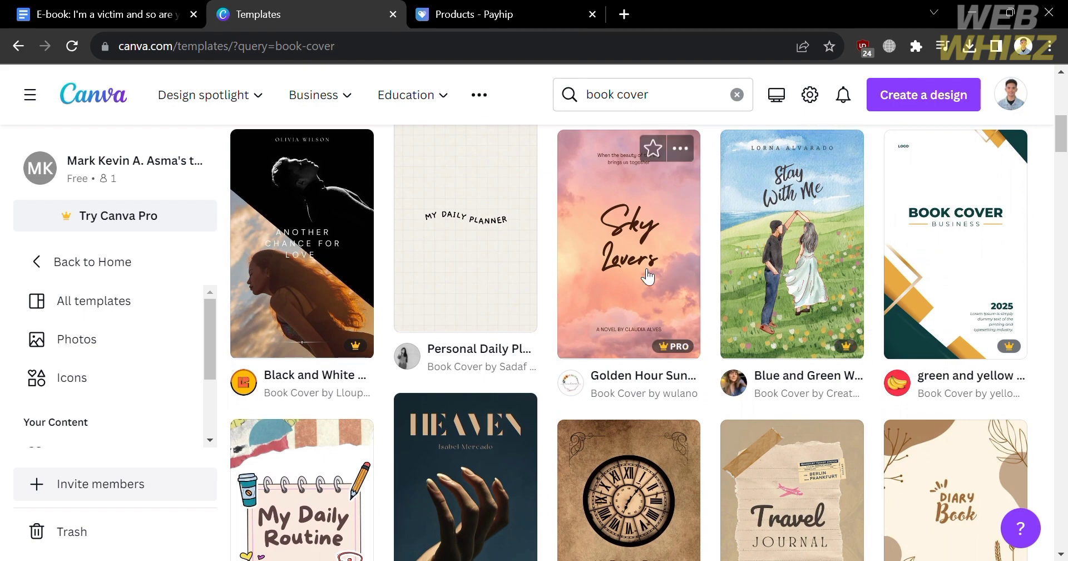
scroll(520, 466, "down", 2)
scroll(523, 468, "down", 3)
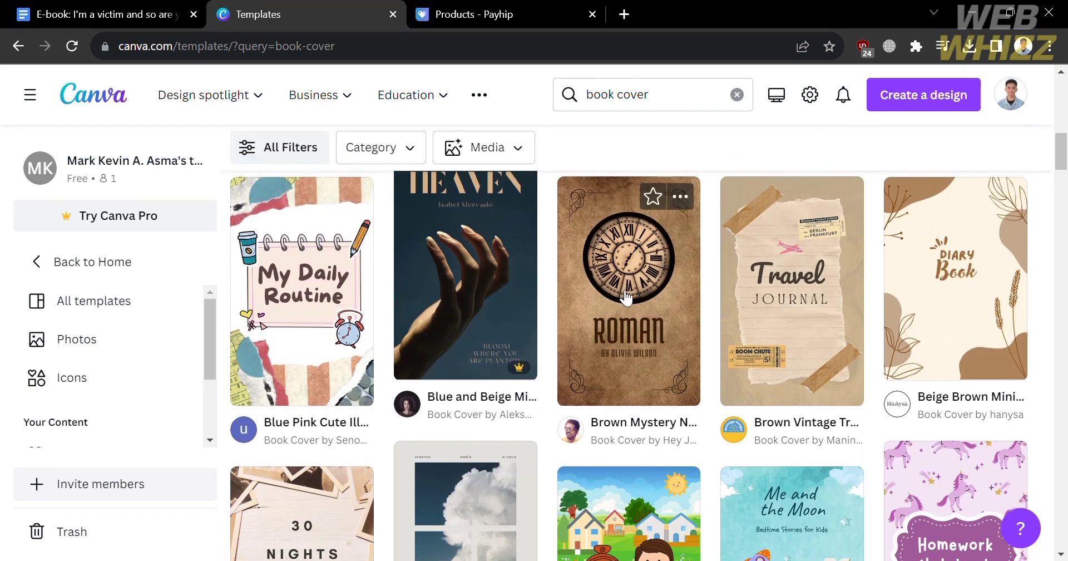
scroll(619, 290, "down", 2)
scroll(619, 289, "down", 8)
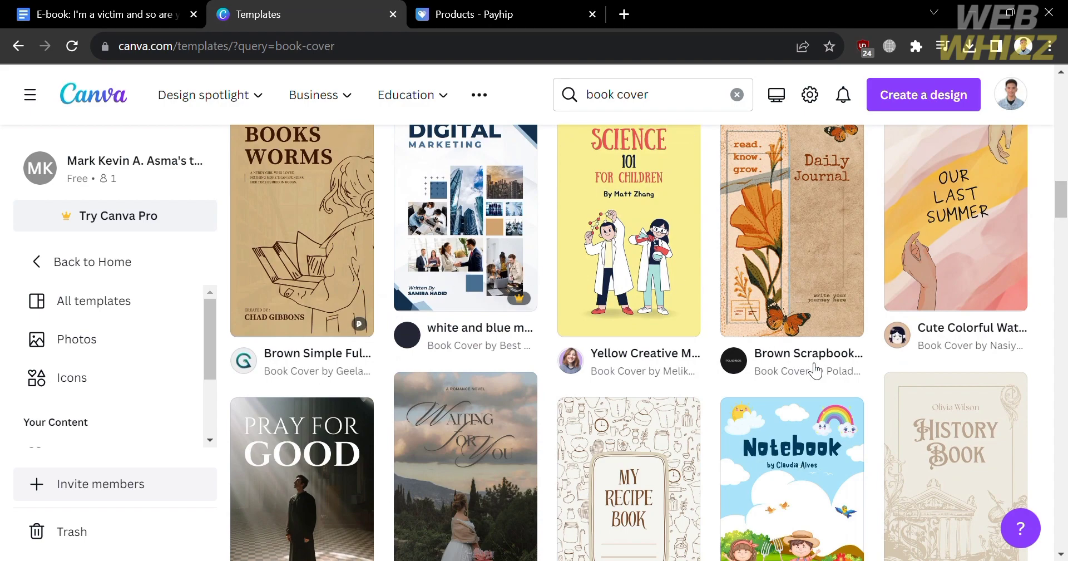
scroll(816, 372, "down", 3)
scroll(816, 371, "up", 8)
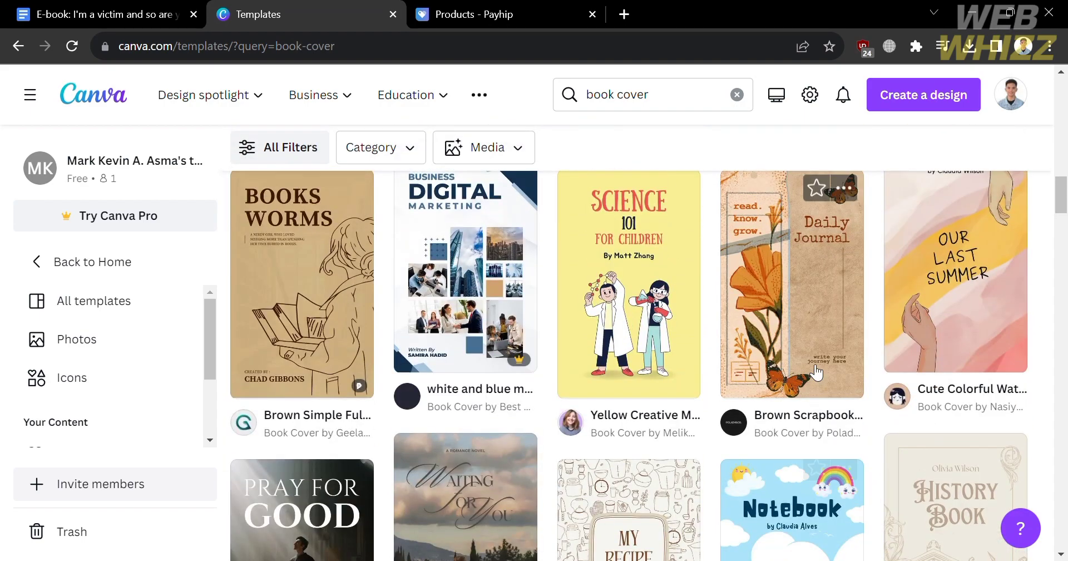
scroll(816, 372, "up", 7)
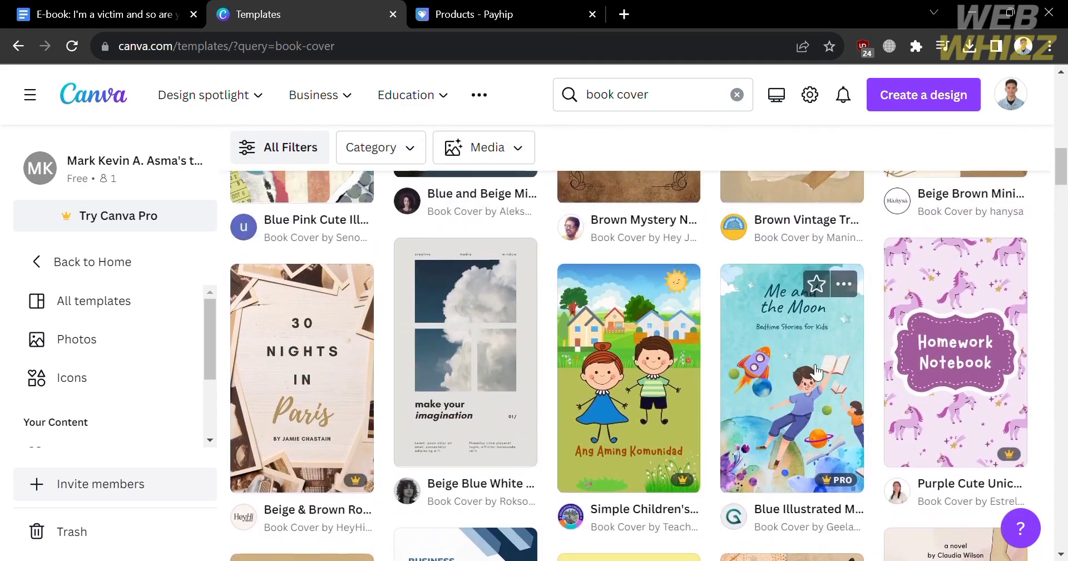
scroll(816, 371, "up", 8)
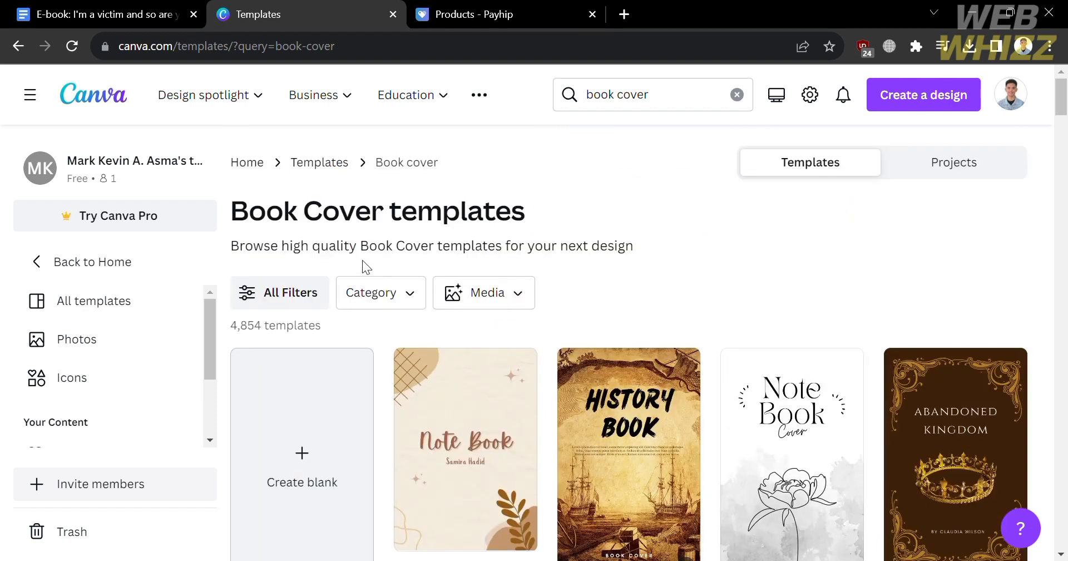
left_click(413, 306)
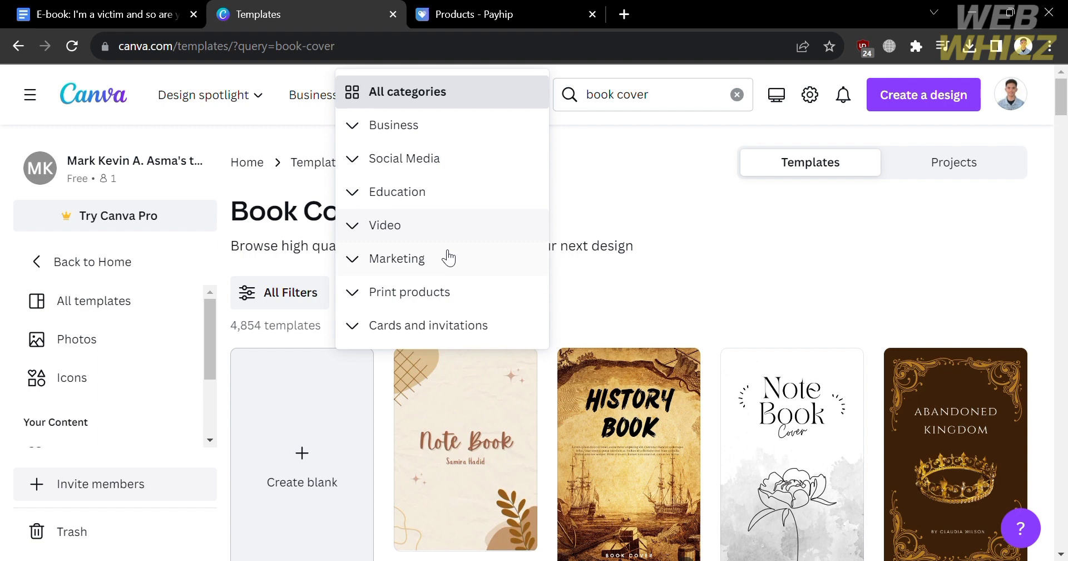
left_click(606, 320)
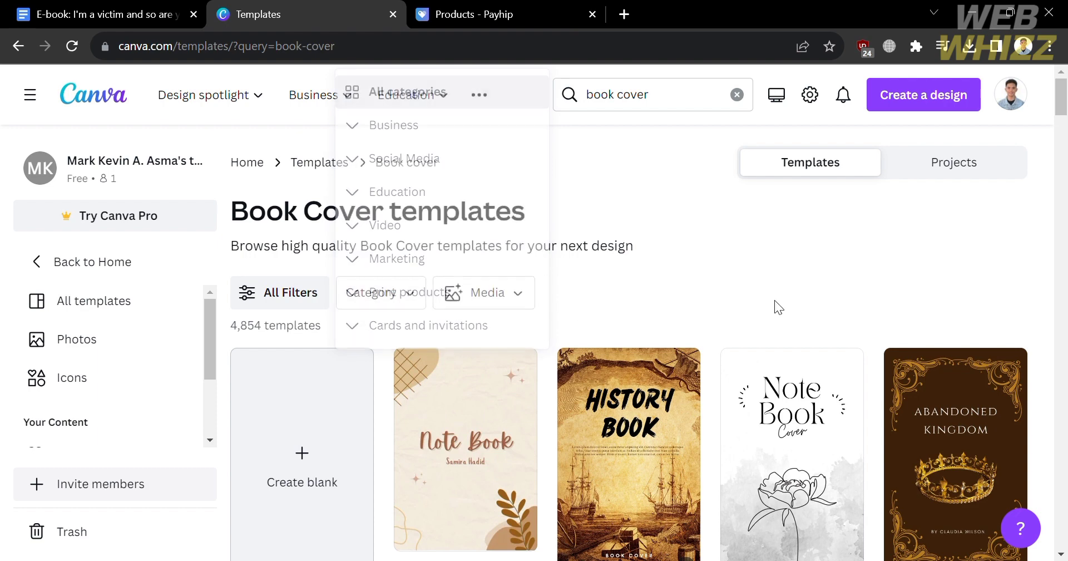
Step: Preview the Brown Aesthetic Minimalist Note Book Cover and customize it as a new design
left_click(418, 414)
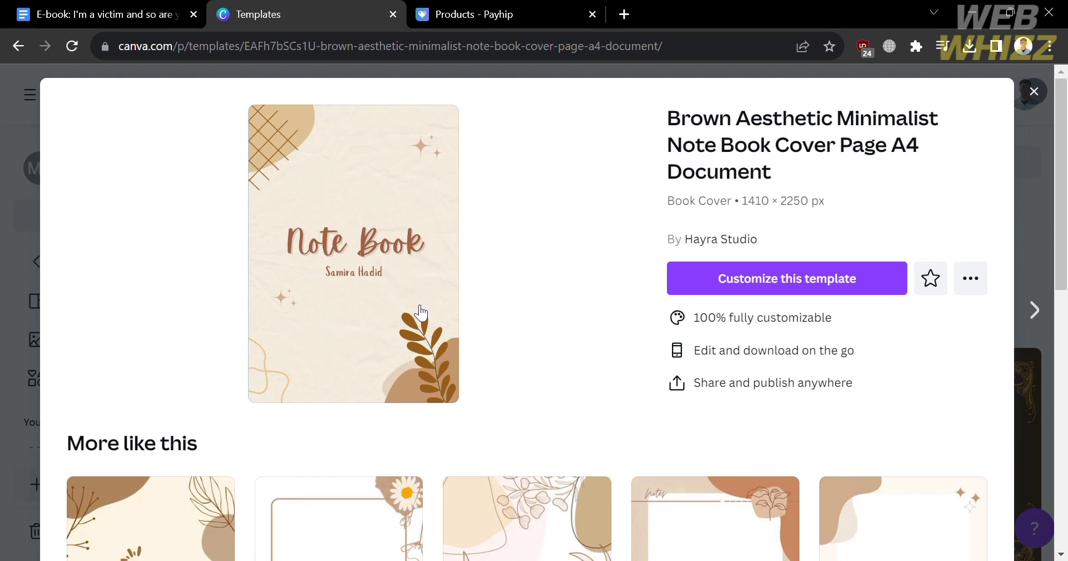
scroll(400, 448, "down", 5)
scroll(405, 451, "down", 7)
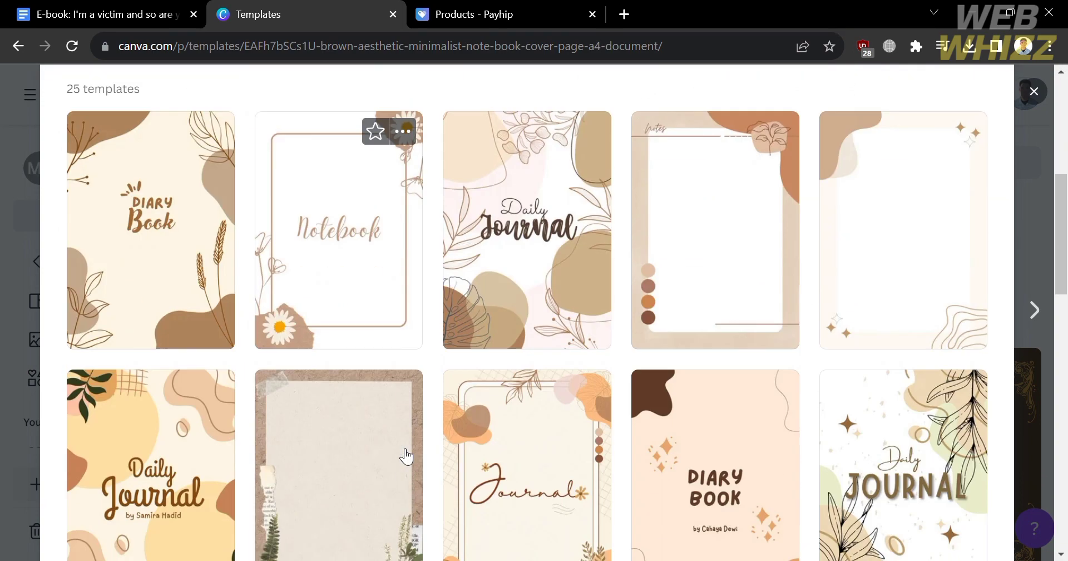
scroll(403, 453, "up", 12)
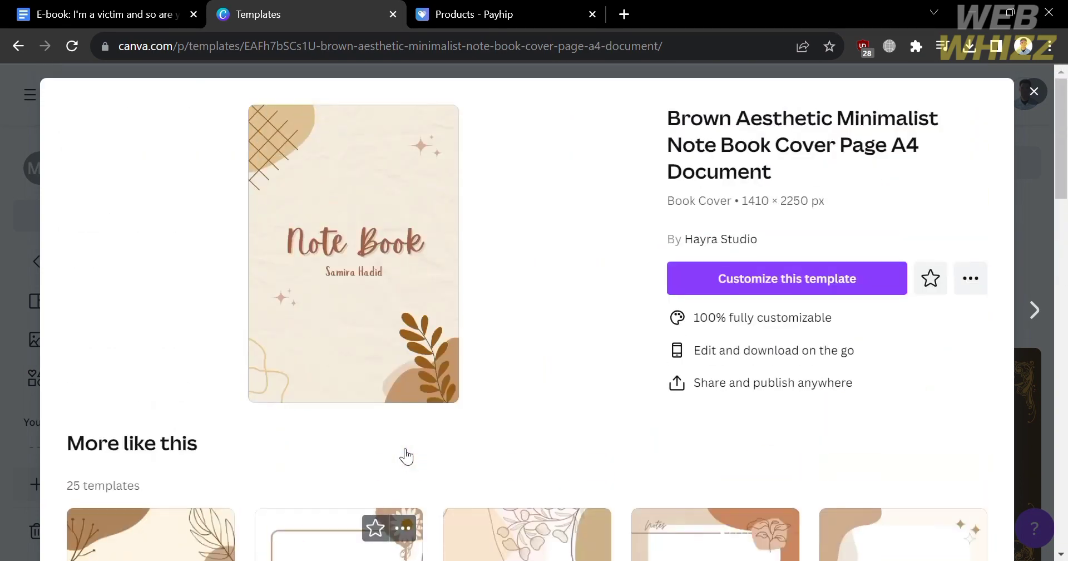
left_click(796, 288)
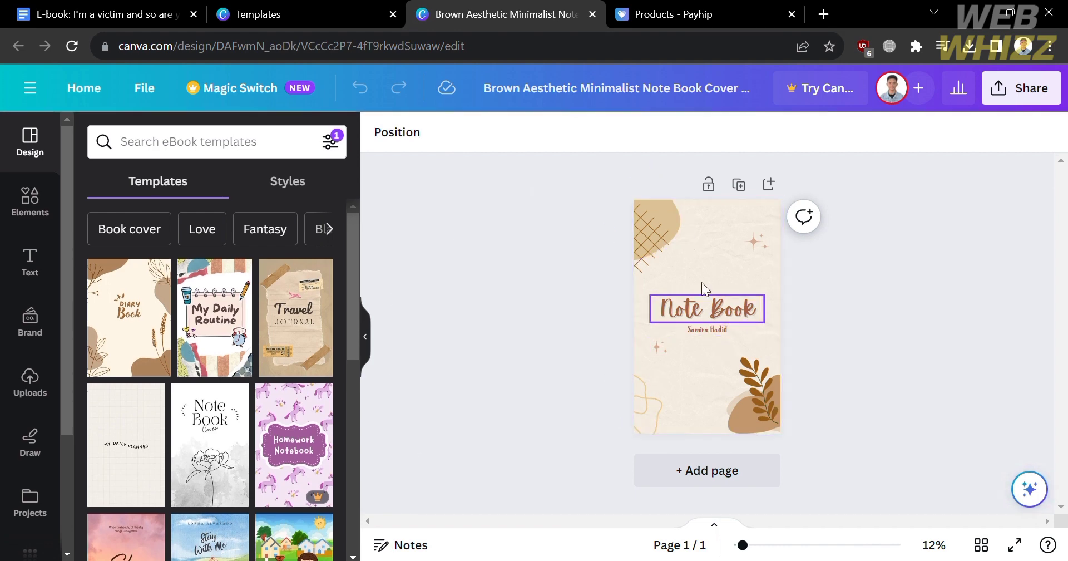
Step: Change the cover background colour to light beige
left_click(704, 259)
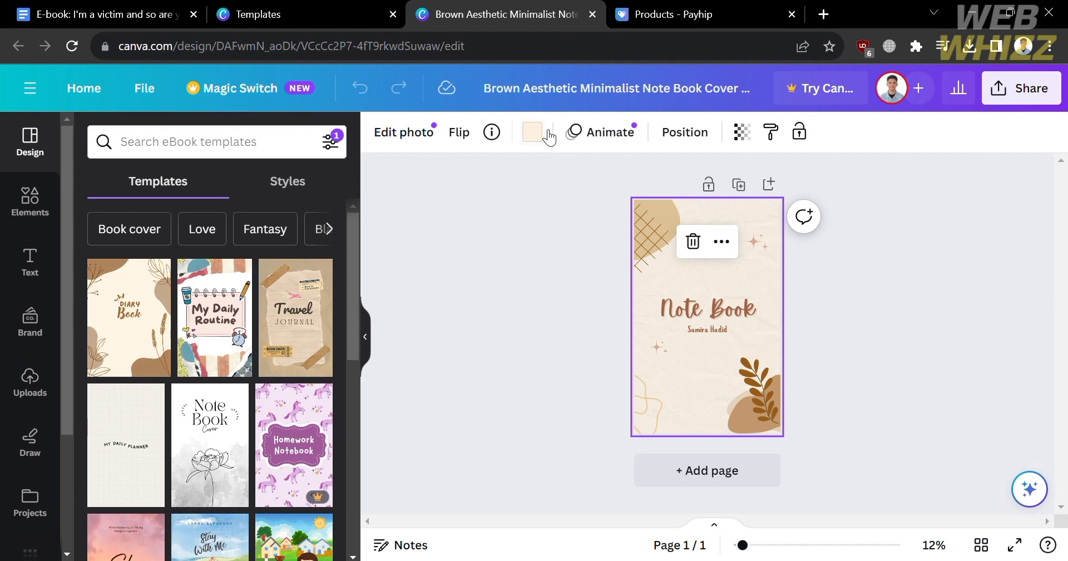
left_click(544, 135)
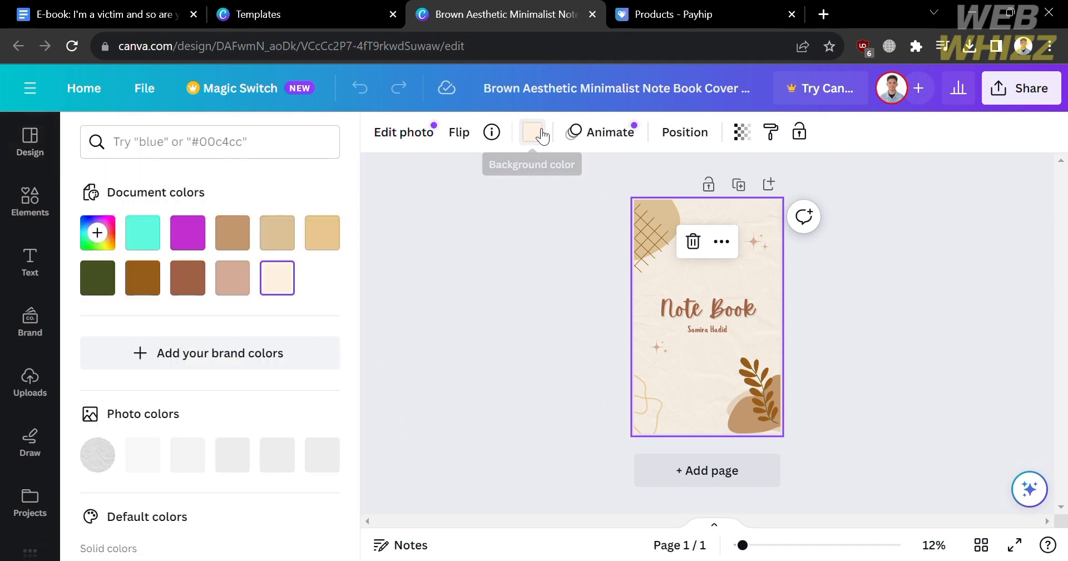
left_click(234, 281)
left_click(276, 232)
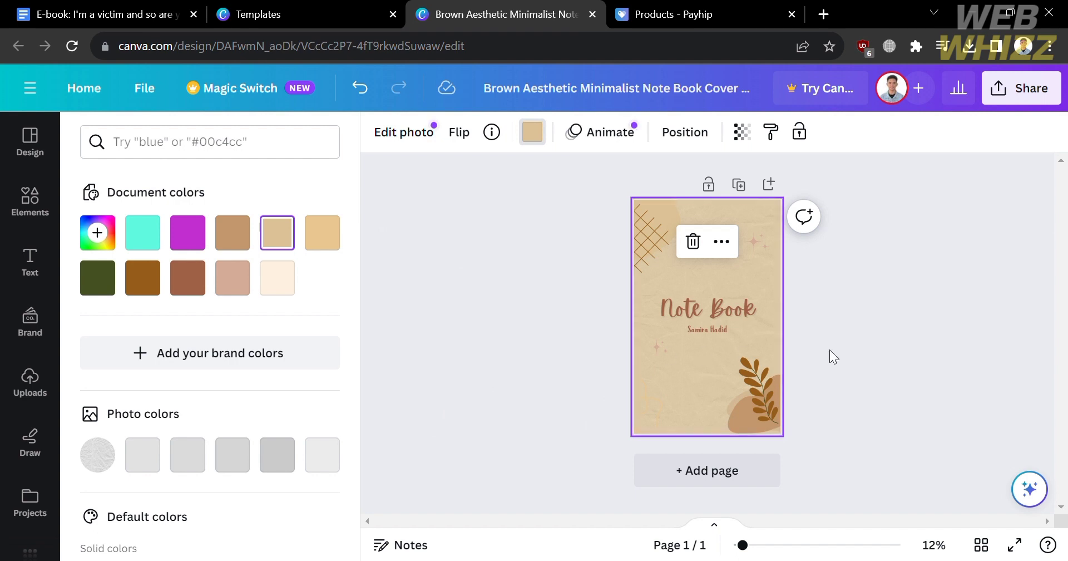
left_click(751, 325)
Step: Replace the Note Book title with 'Sample Title'
left_click(742, 315)
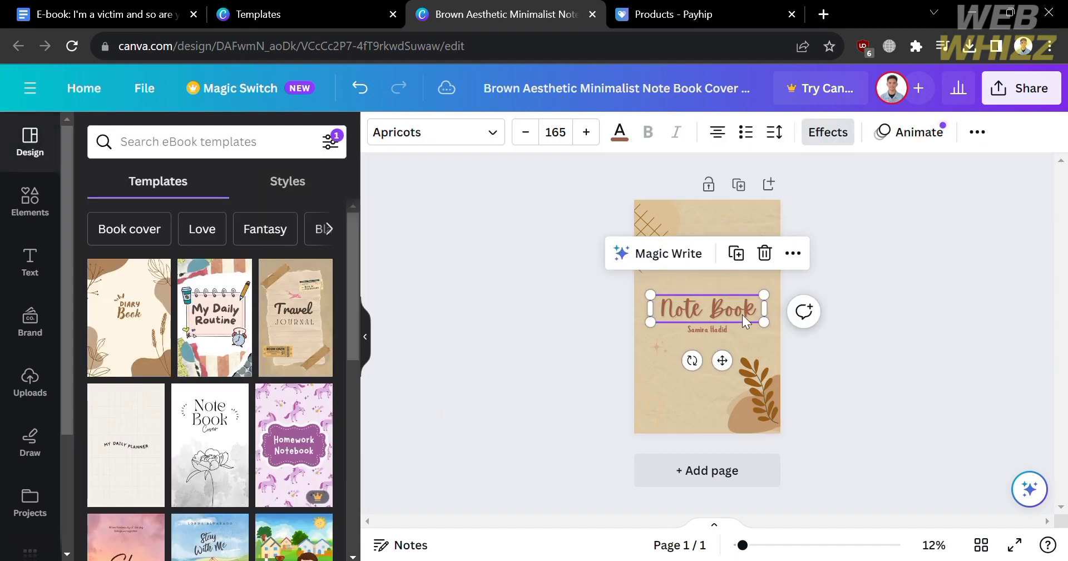
double_click(742, 315)
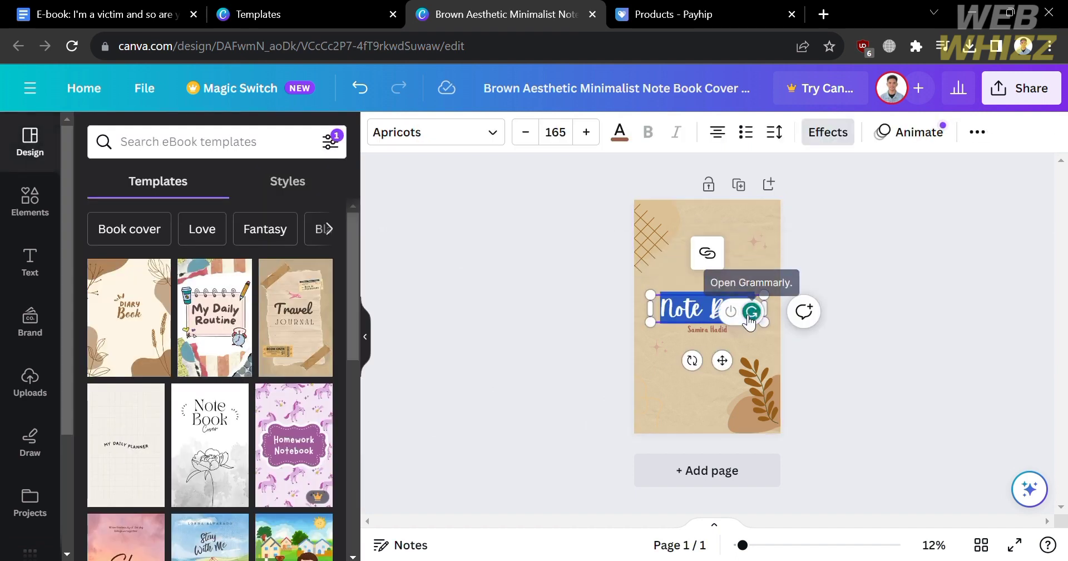
key("BackSpace")
type("Sample Titl")
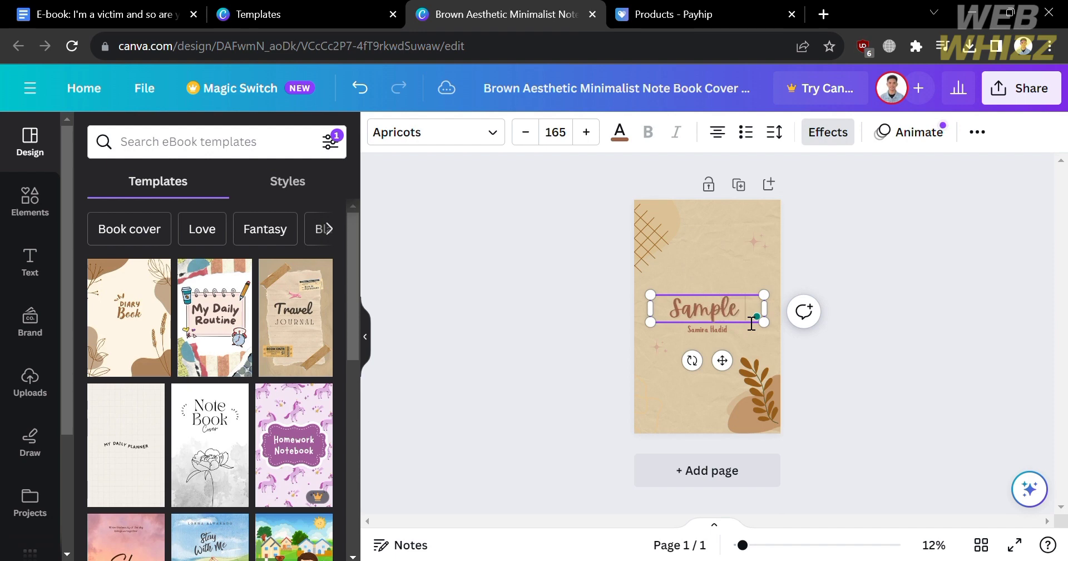
type("e")
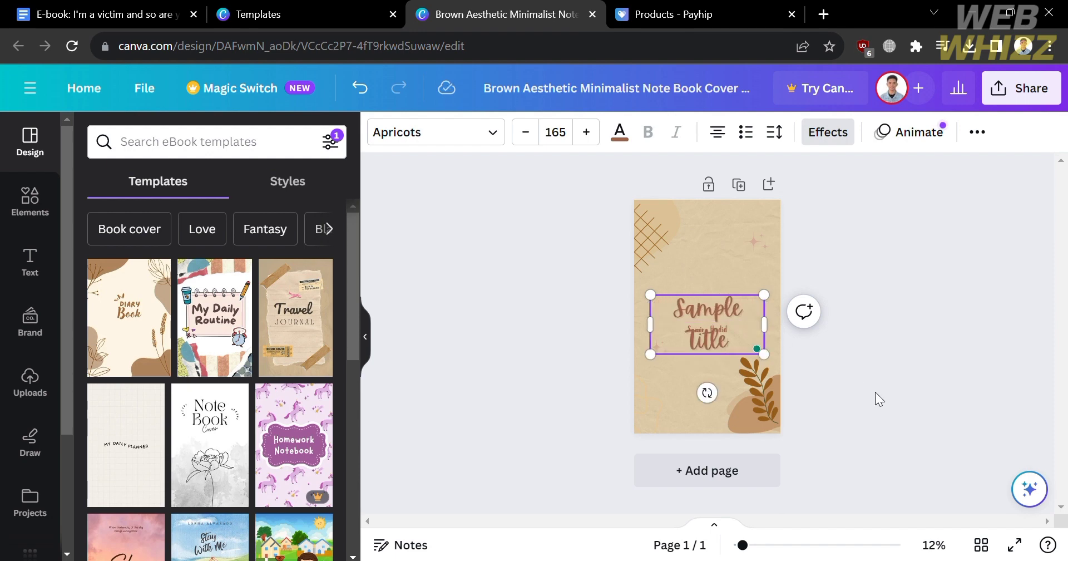
left_click(879, 394)
Step: Move Sample Title higher on the cover and delete the author name line
left_click(718, 309)
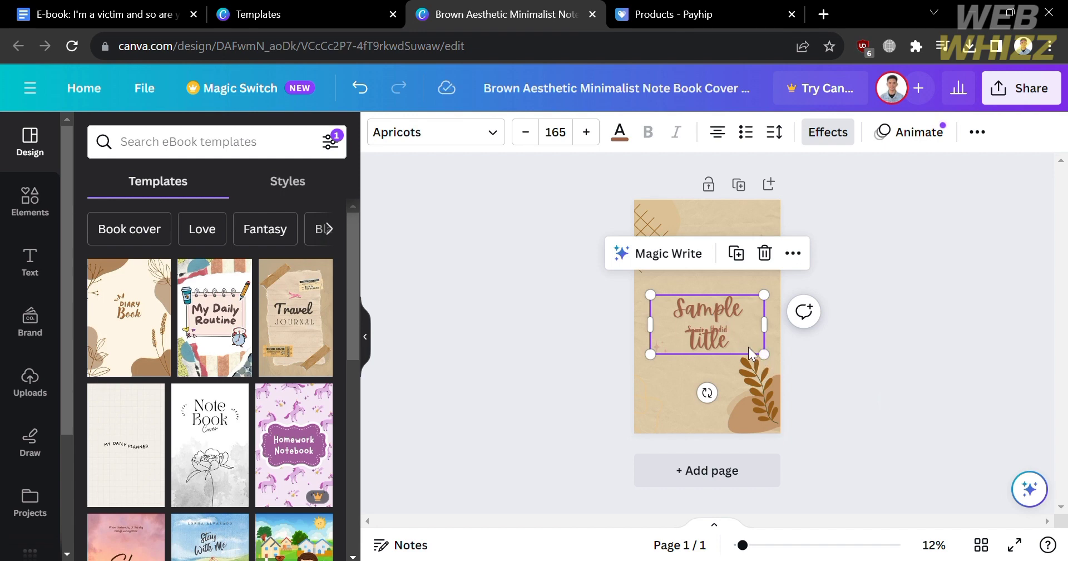
left_click_drag(748, 346, 745, 304)
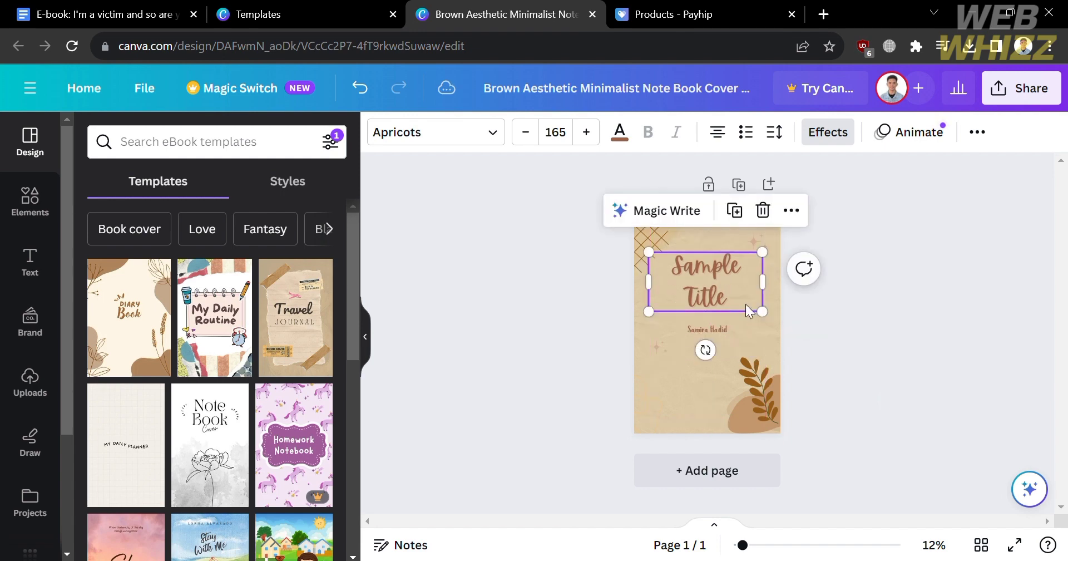
left_click(728, 332)
key("Delete")
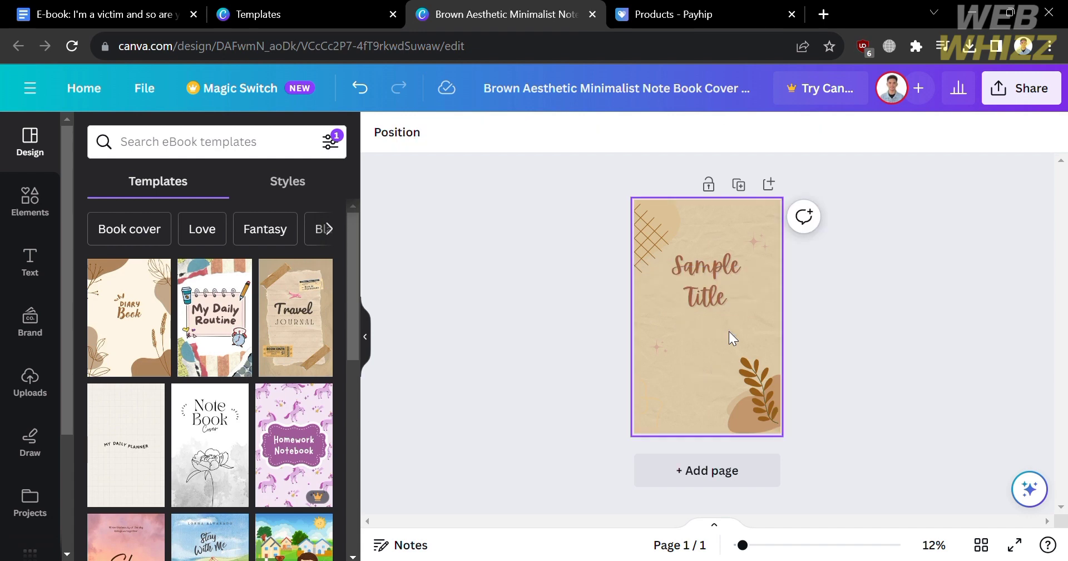
Step: Select the leaf graphic and browse the Elements, Text and Uploads panels
left_click(757, 390)
left_click(30, 200)
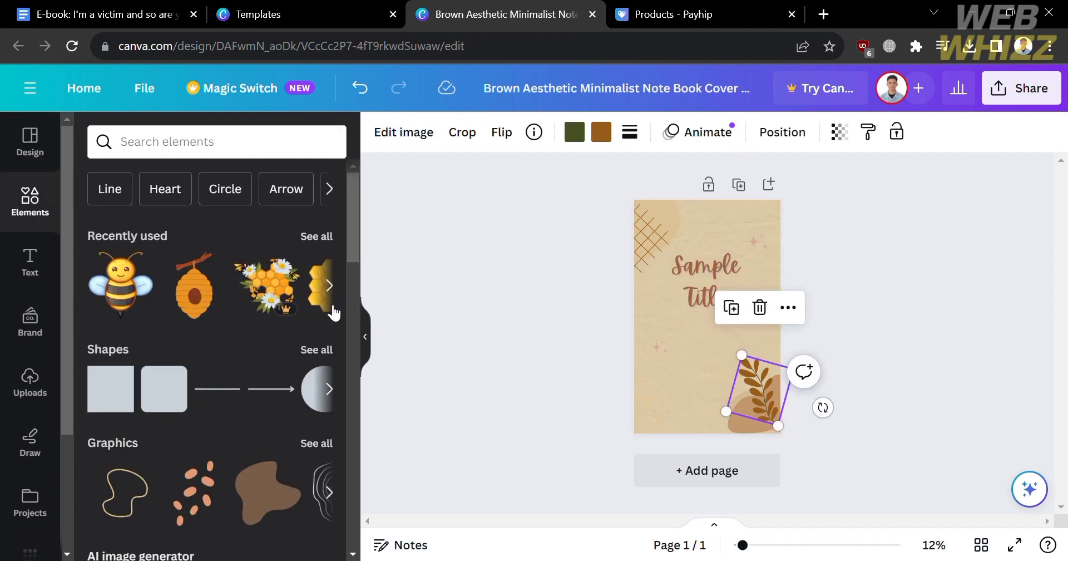
scroll(323, 320, "down", 3)
scroll(324, 320, "down", 10)
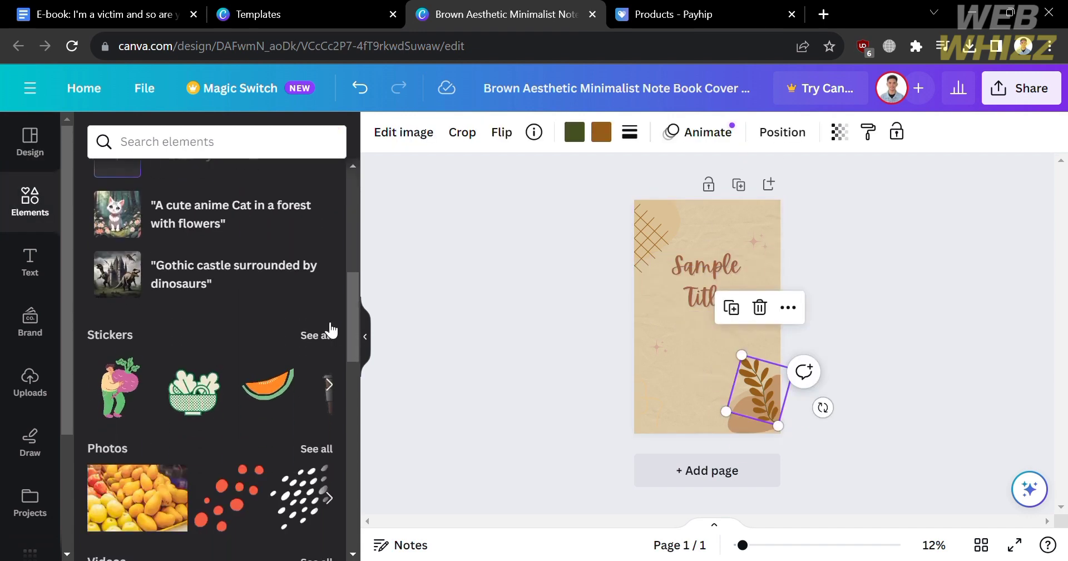
scroll(330, 328, "down", 8)
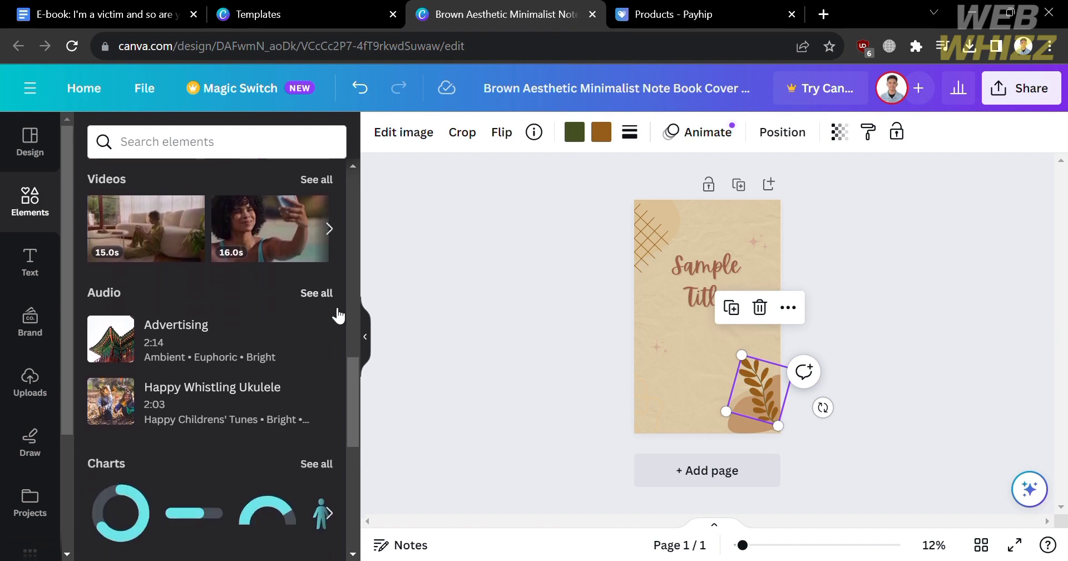
scroll(338, 314, "down", 1)
scroll(334, 312, "down", 6)
scroll(328, 313, "up", 15)
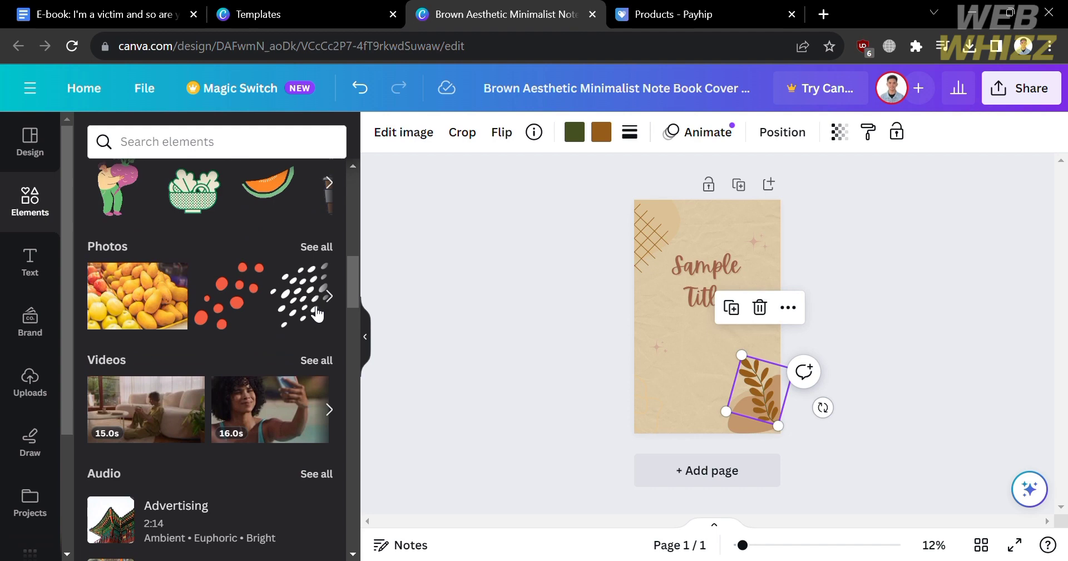
left_click(24, 263)
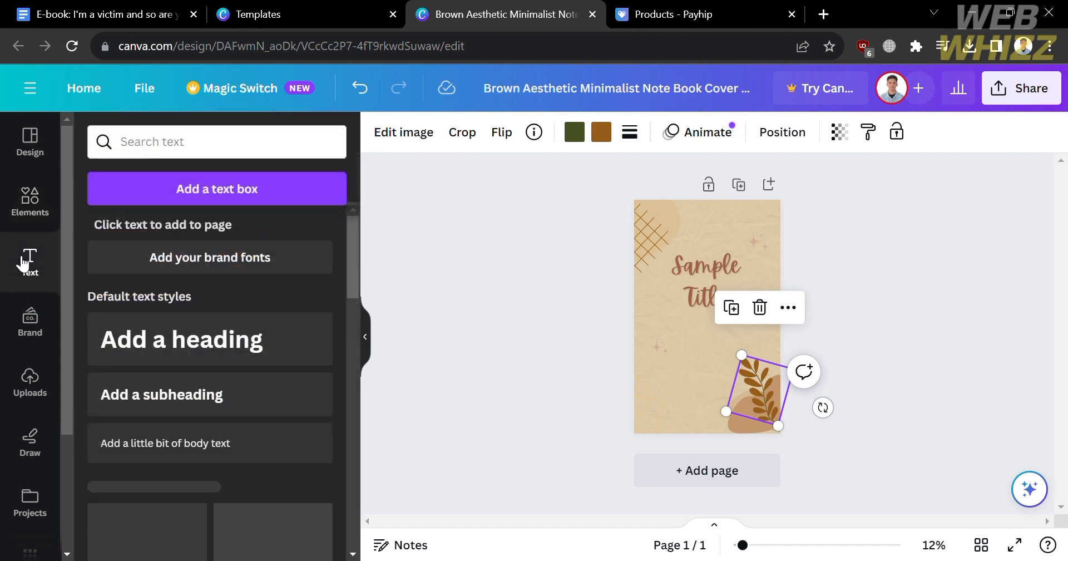
left_click(37, 388)
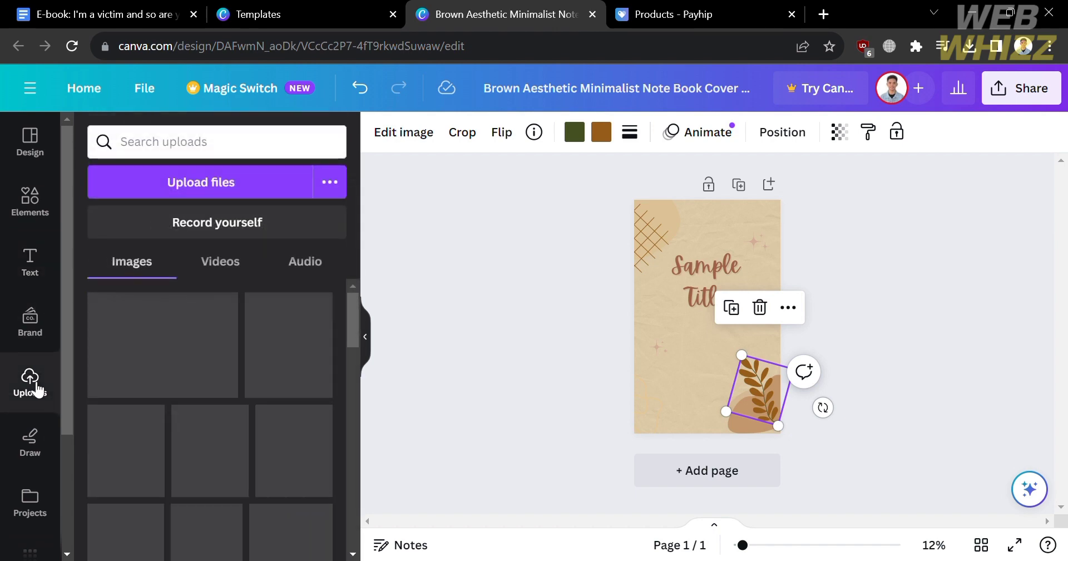
left_click(23, 272)
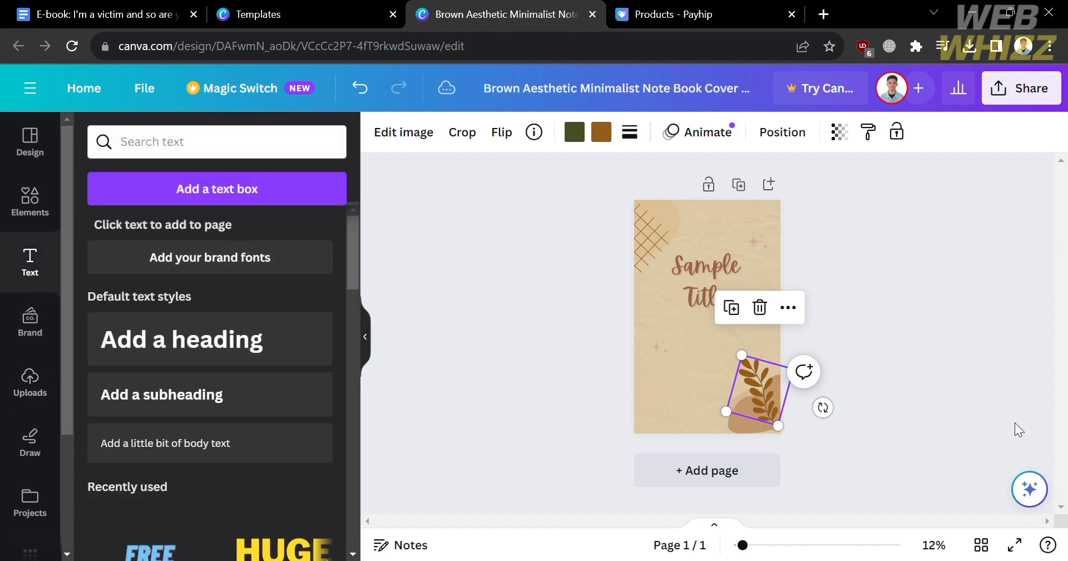
key("Escape")
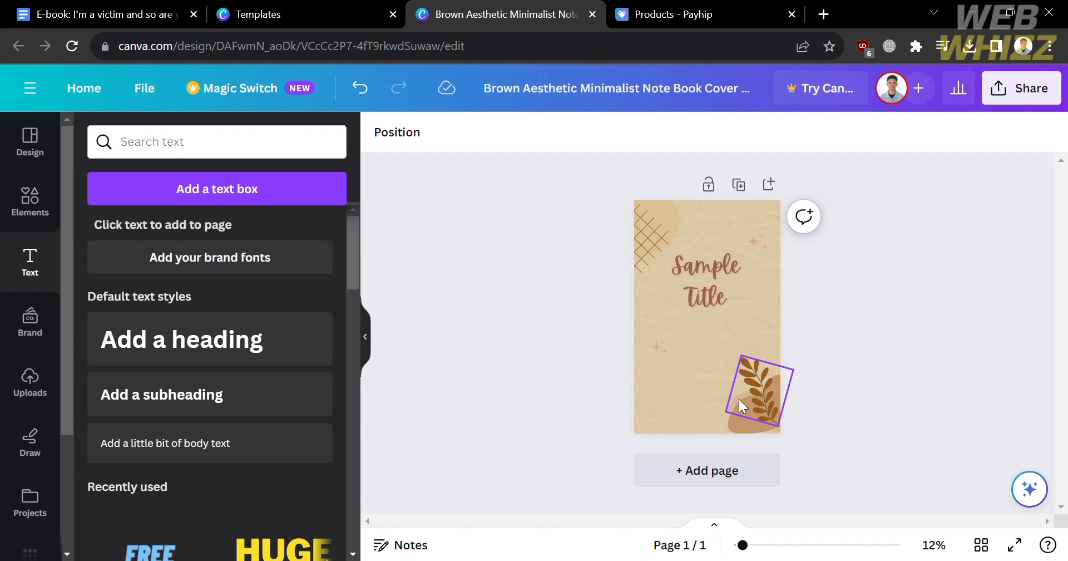
Step: Close the template preview and return to the e-book in Google Docs
left_click(328, 8)
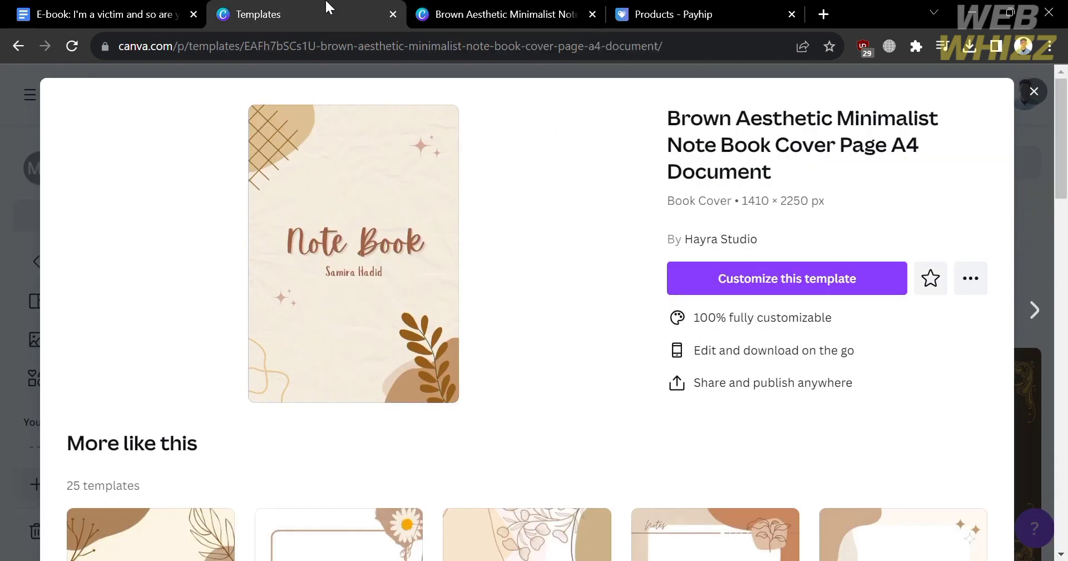
left_click(1034, 94)
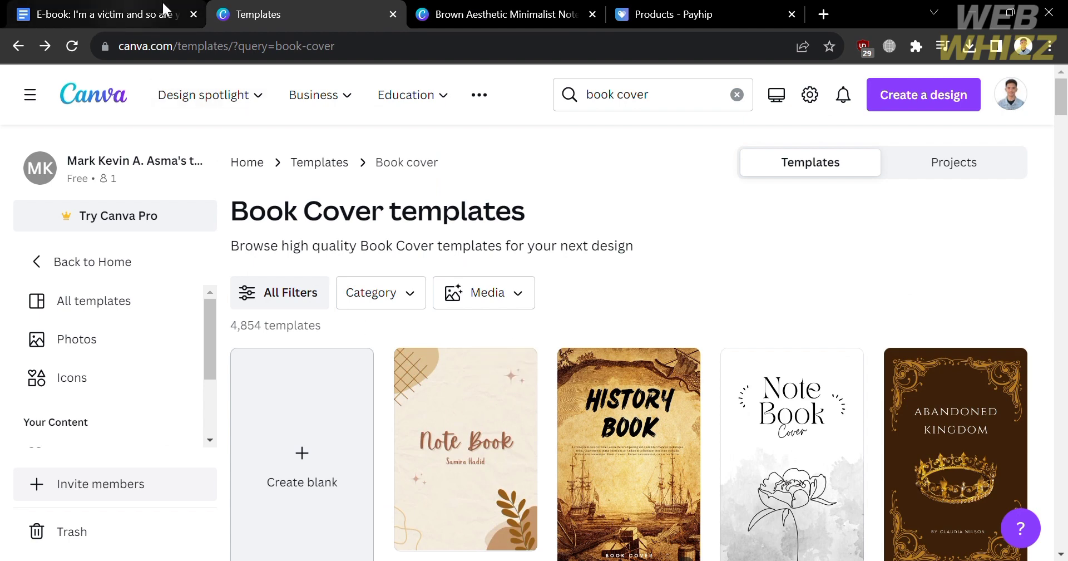
left_click(63, 8)
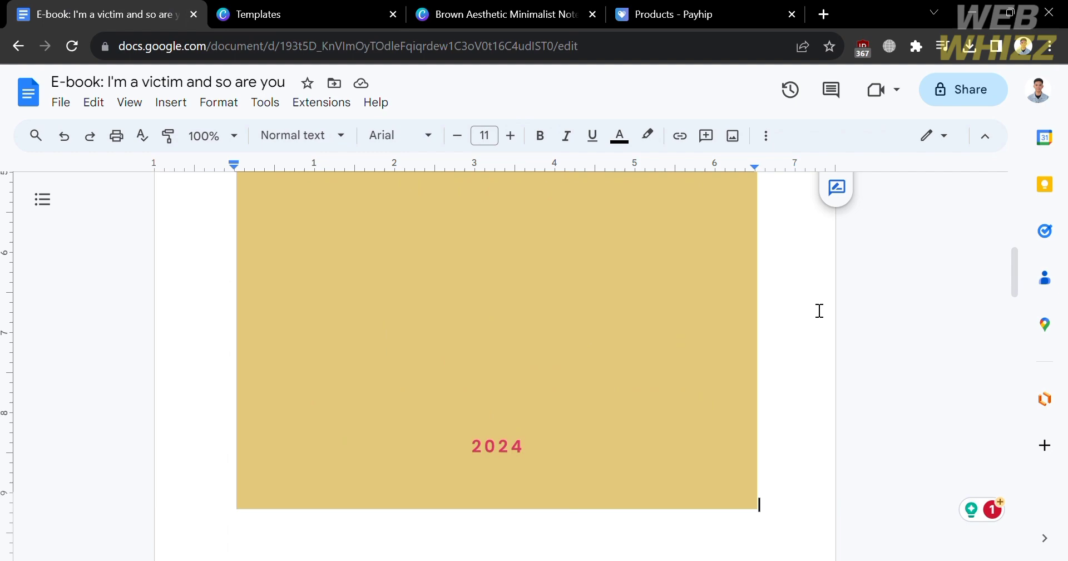
Step: Download the Google Docs e-book as a PDF Document (.pdf) and return to the Payhip Products tab
scroll(820, 310, "down", 2)
scroll(819, 310, "down", 20)
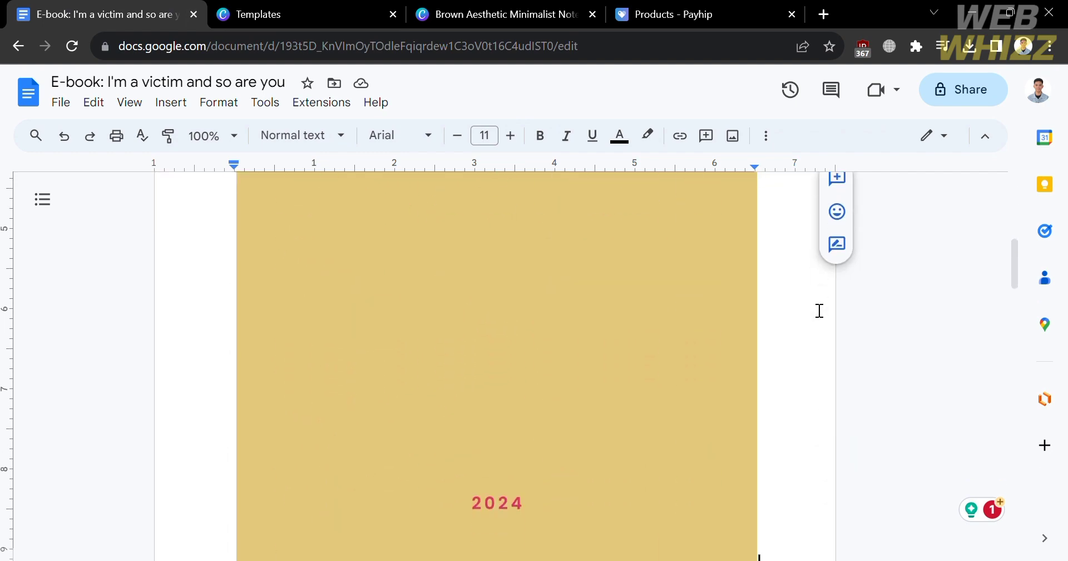
scroll(819, 310, "down", 5)
scroll(819, 310, "up", 20)
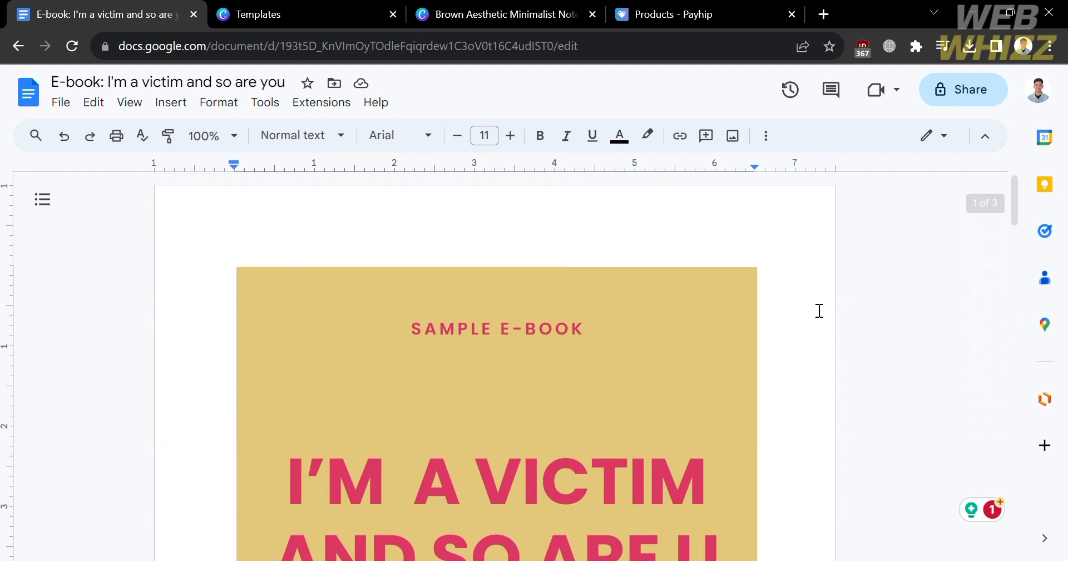
left_click(77, 103)
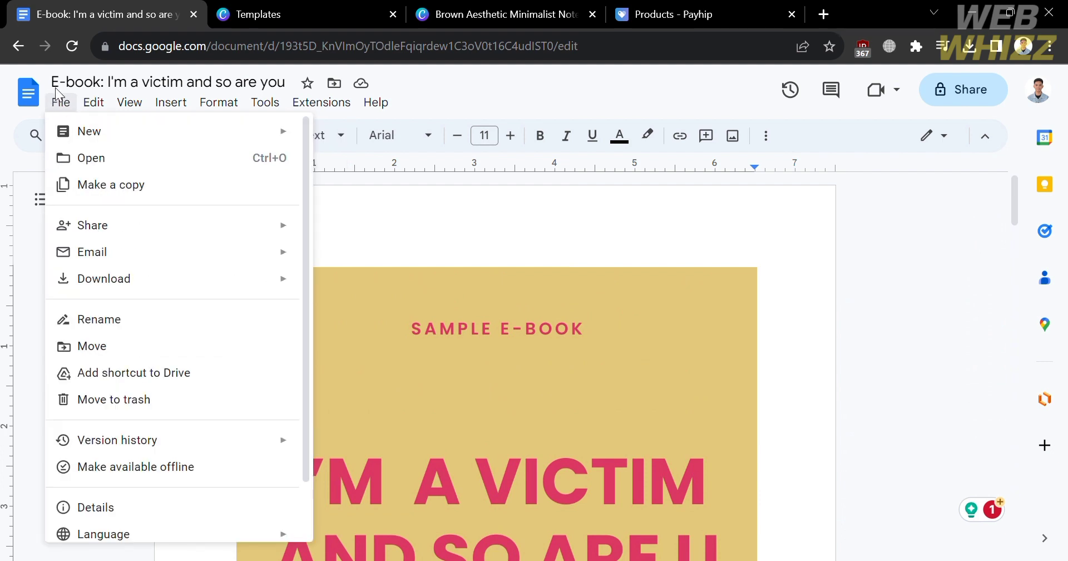
mouse_move(128, 290)
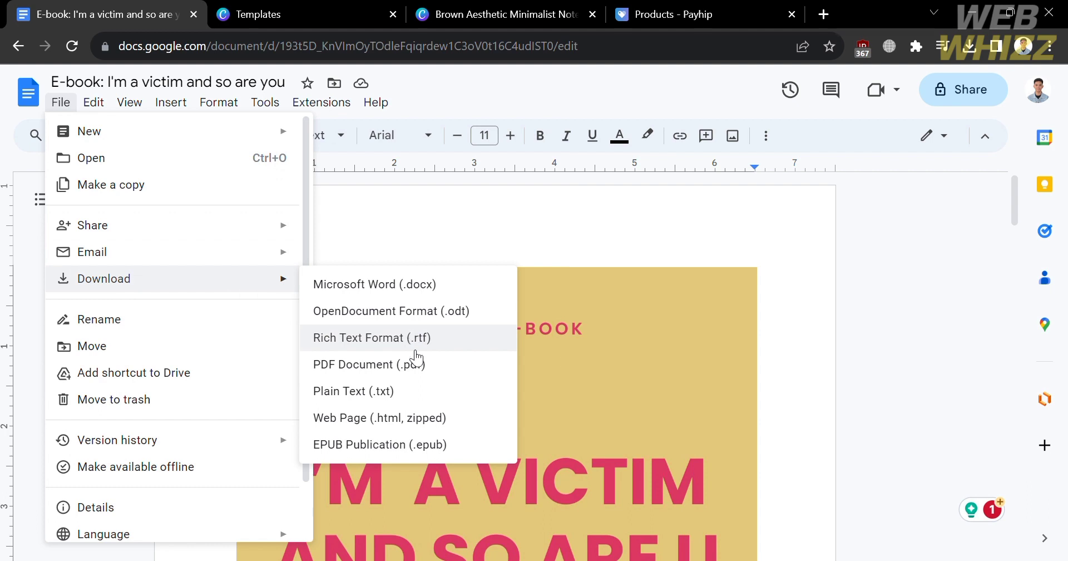
left_click(456, 367)
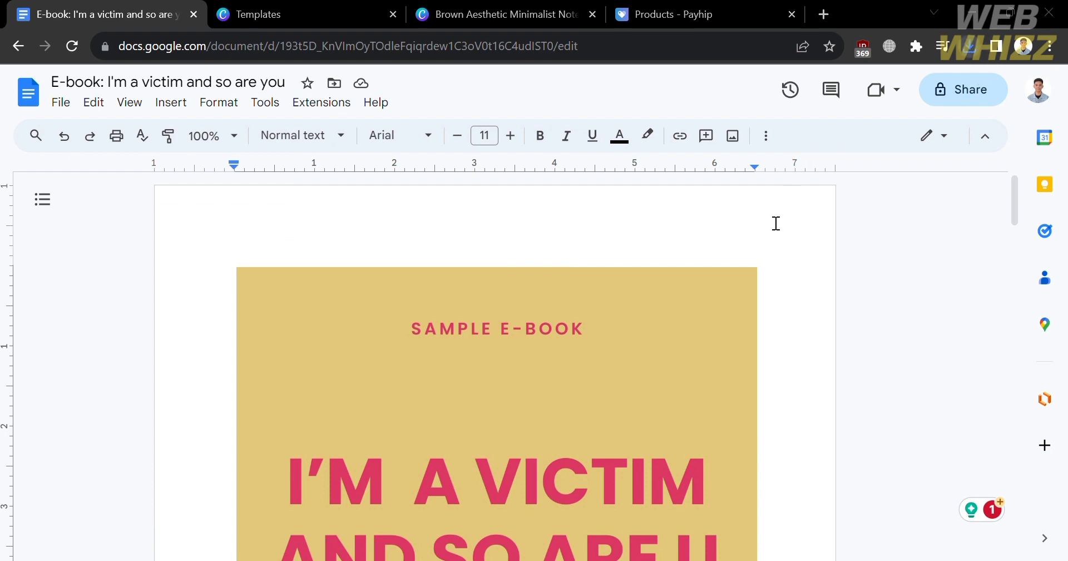
left_click(679, 7)
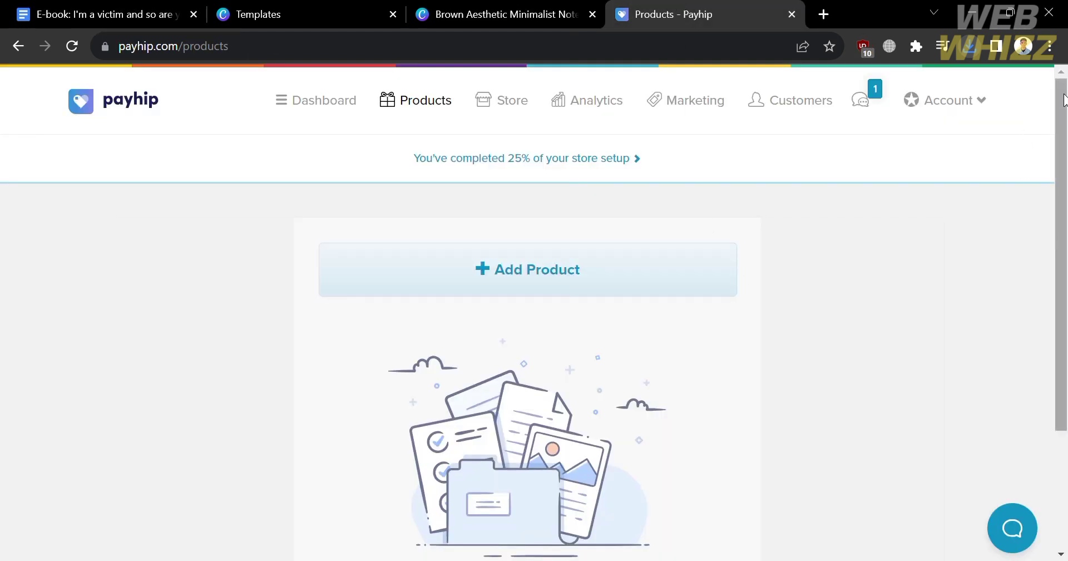
Step: Start a new Payhip product and choose the Digital Product type
left_click(593, 297)
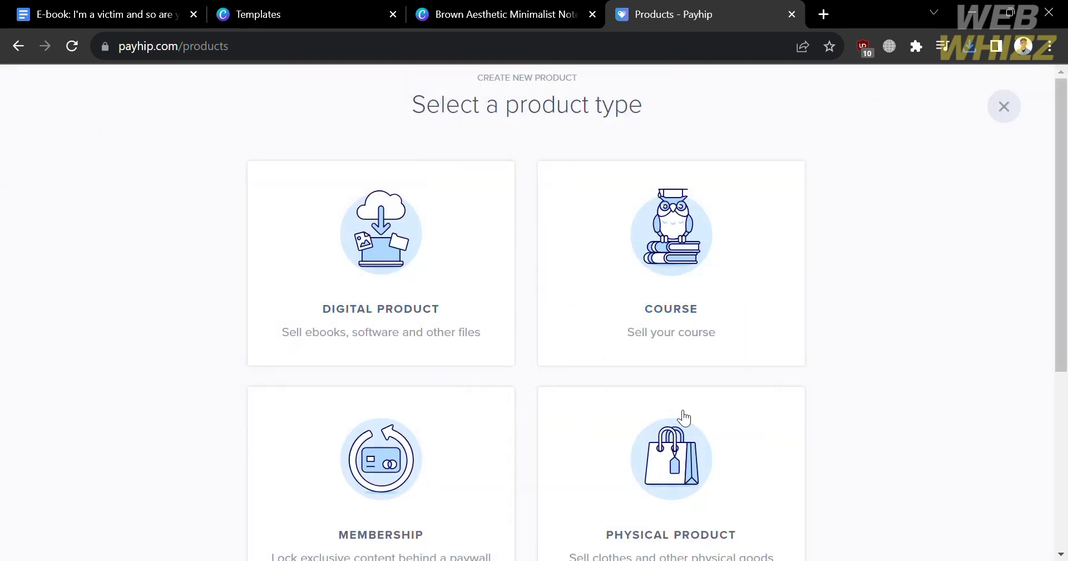
scroll(445, 528, "down", 1)
left_click(392, 286)
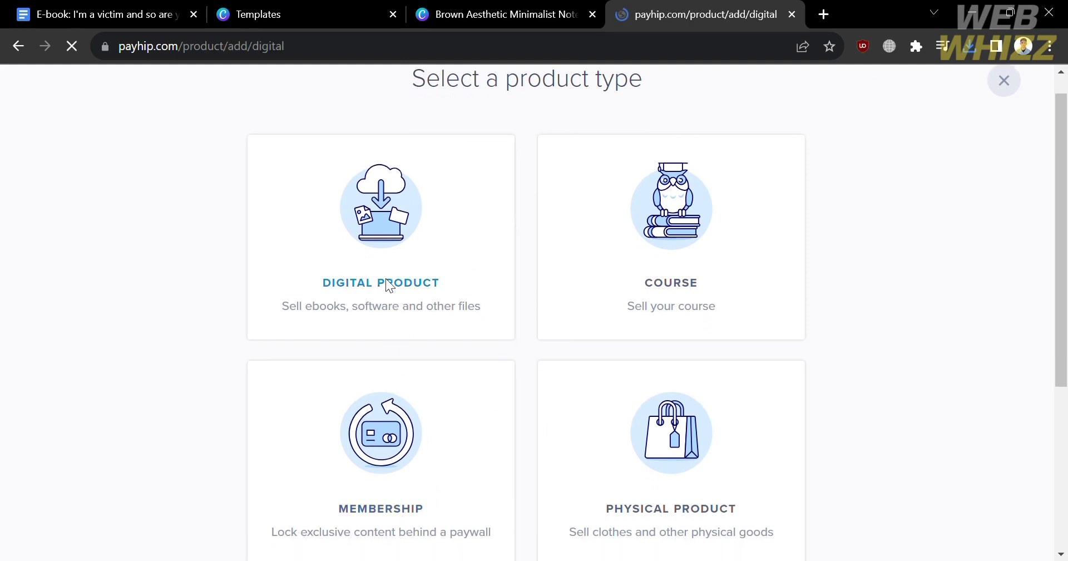
scroll(443, 447, "down", 6)
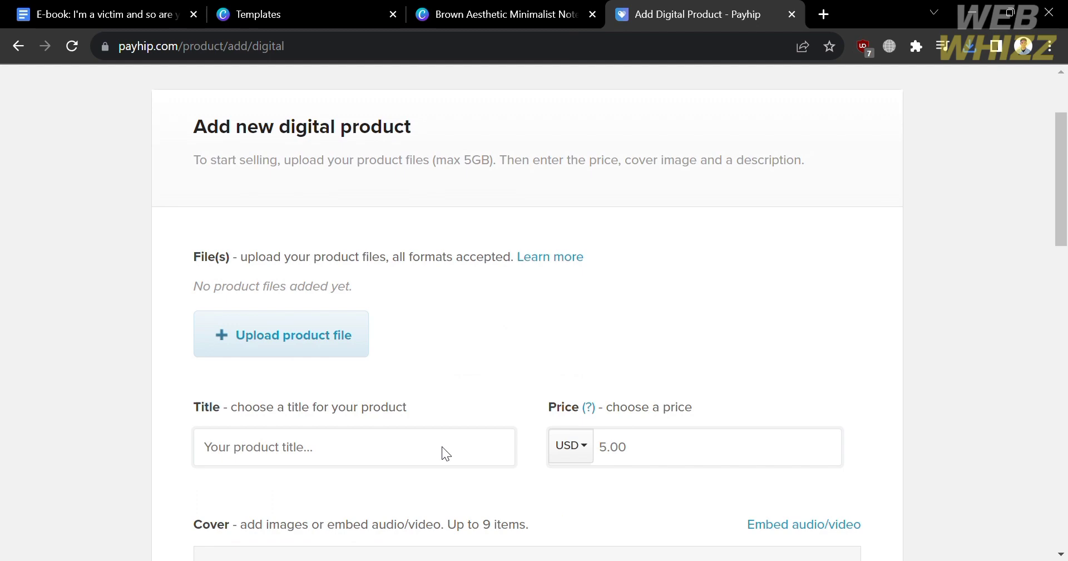
scroll(441, 448, "up", 1)
Step: Upload the e-book PDF and enter the product title 'I'm a victim and so are you'
left_click(306, 168)
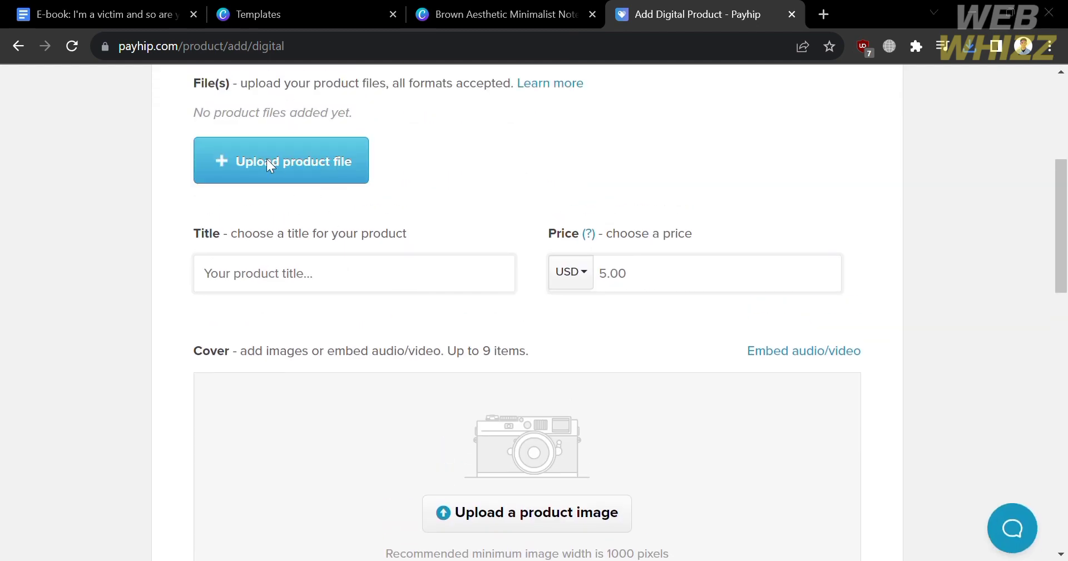
key("Return")
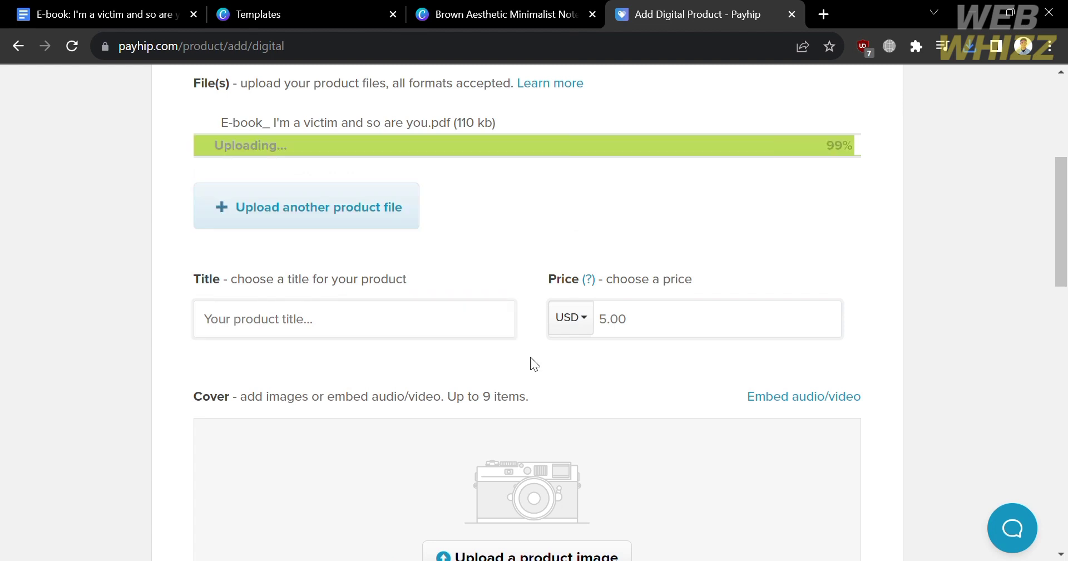
left_click(404, 320)
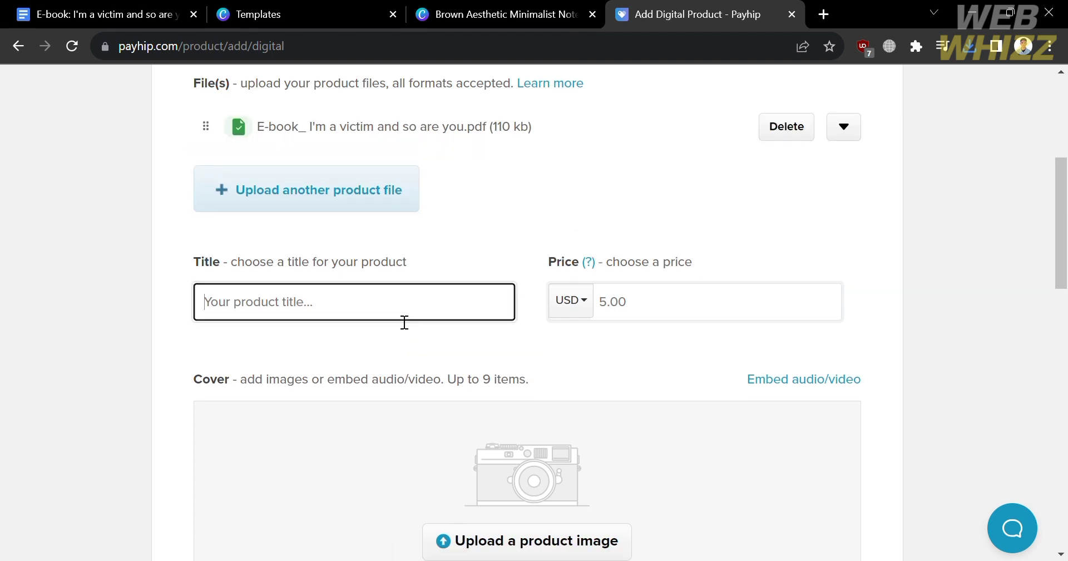
type("I'm")
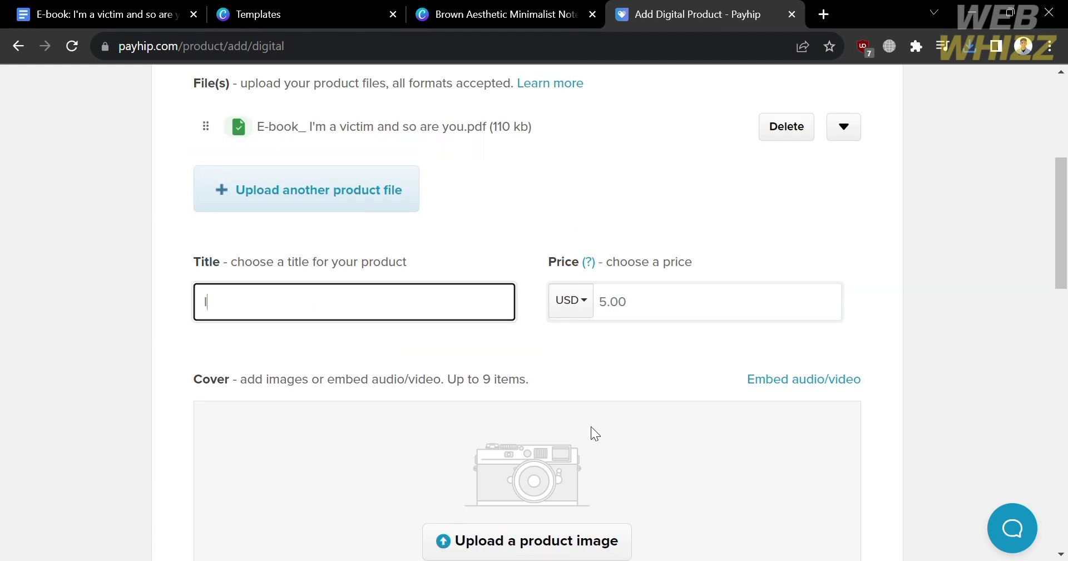
key("BackSpace")
key("BackSpace")
type("'am")
key("Delete")
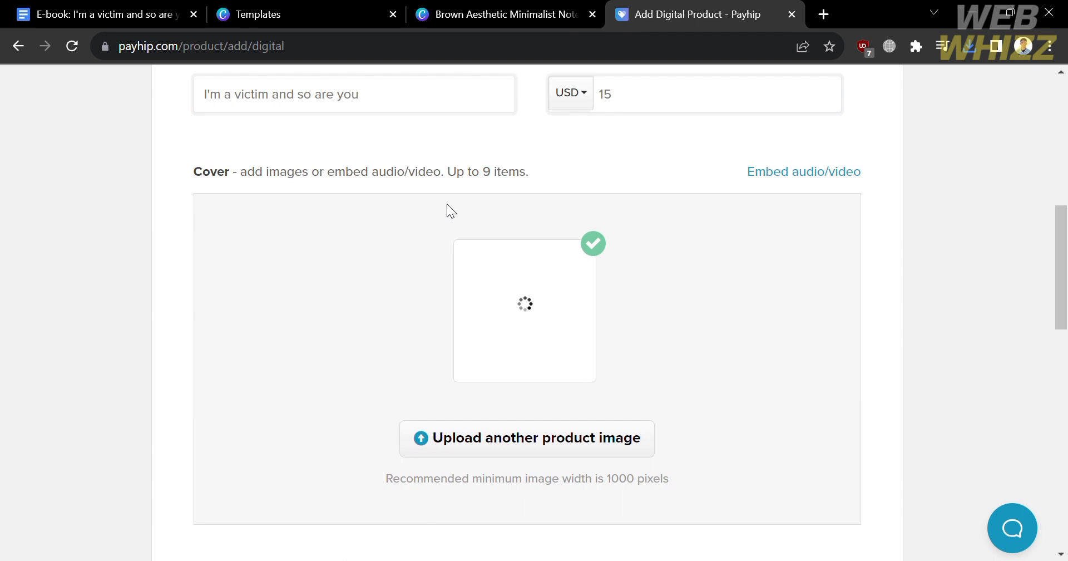
Step: Add the description 'Sample Description' and submit the new product
scroll(608, 396, "down", 6)
left_click(394, 344)
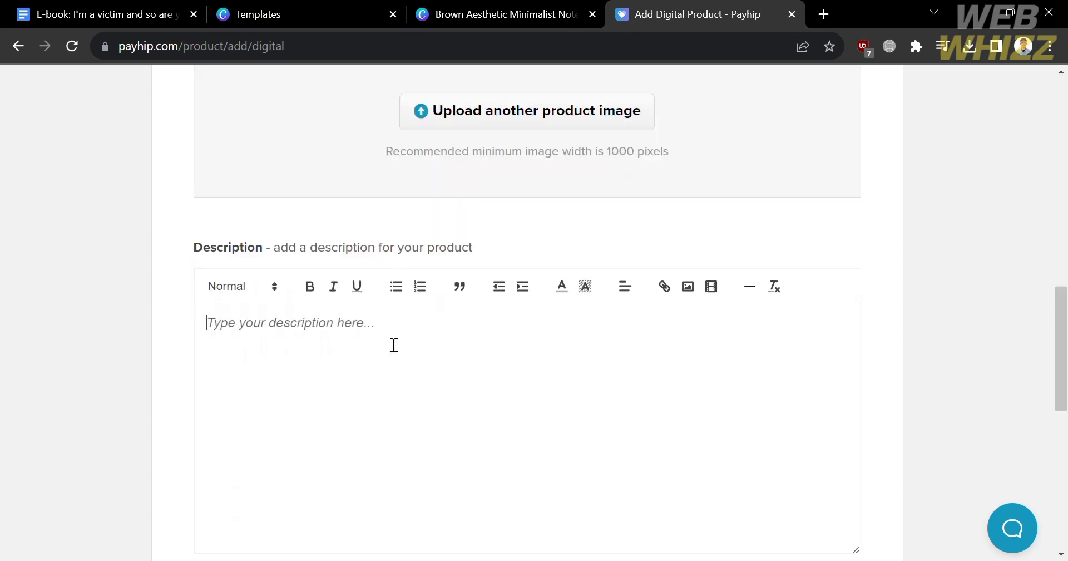
type("Sample Description")
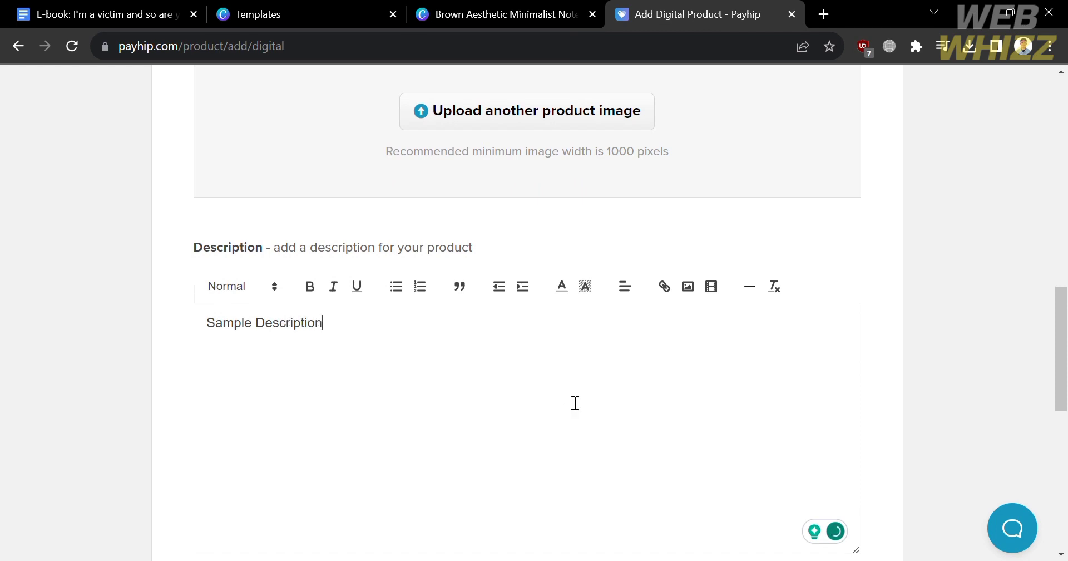
scroll(405, 392, "down", 5)
scroll(406, 392, "up", 2)
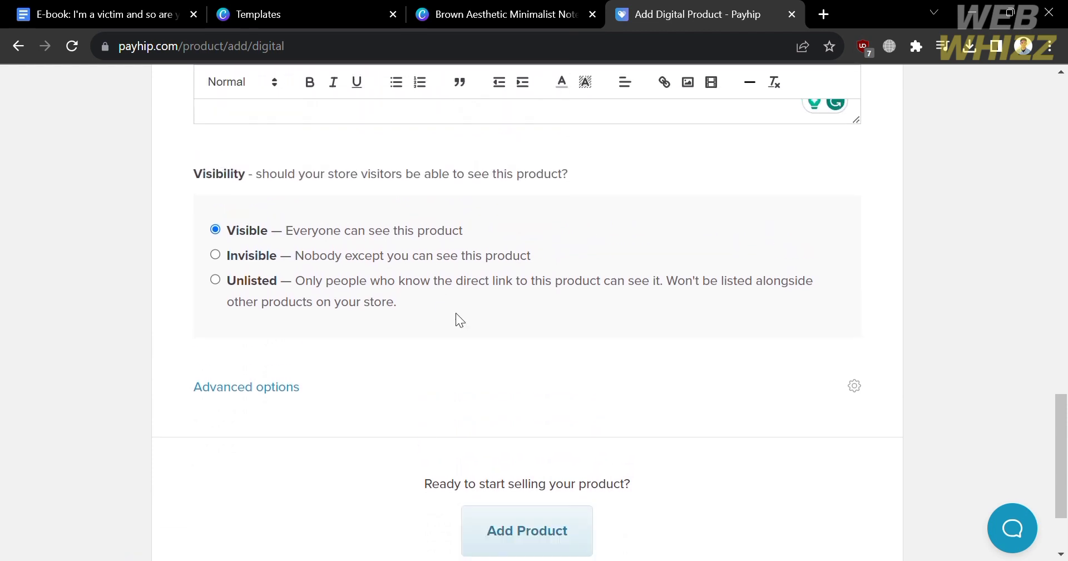
left_click(551, 523)
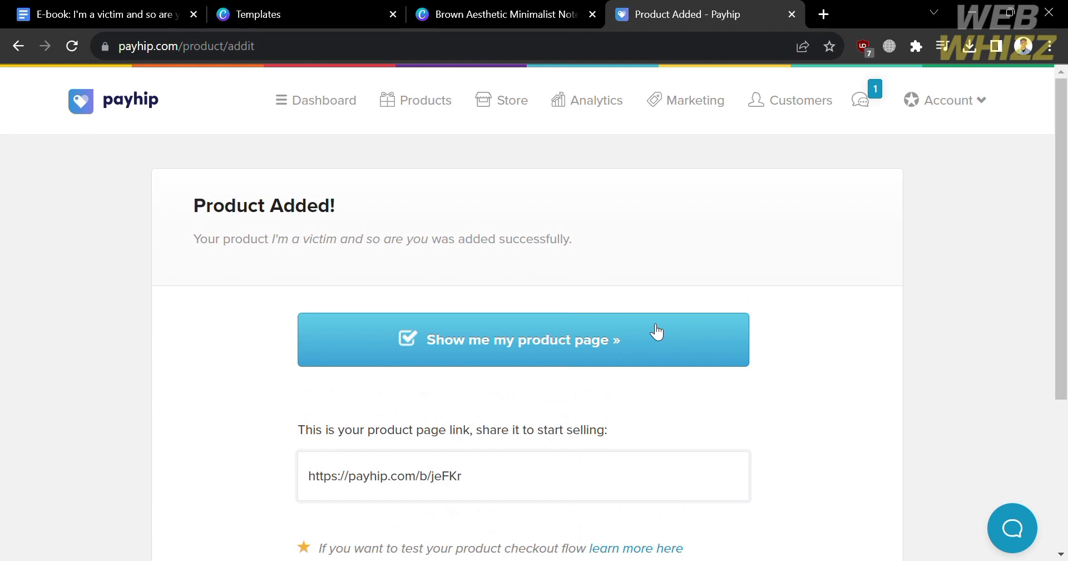
Step: Browse the live product page in a new tab, then return to the Product Added confirmation
left_click(657, 331)
scroll(363, 389, "down", 6)
scroll(361, 383, "down", 2)
scroll(362, 382, "up", 9)
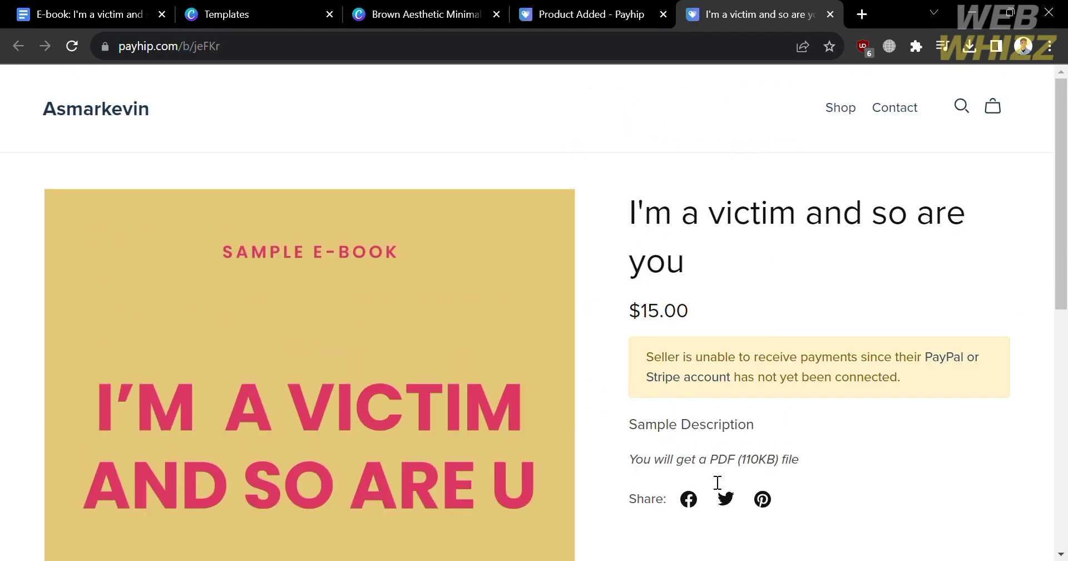
scroll(717, 508, "down", 6)
scroll(717, 508, "up", 5)
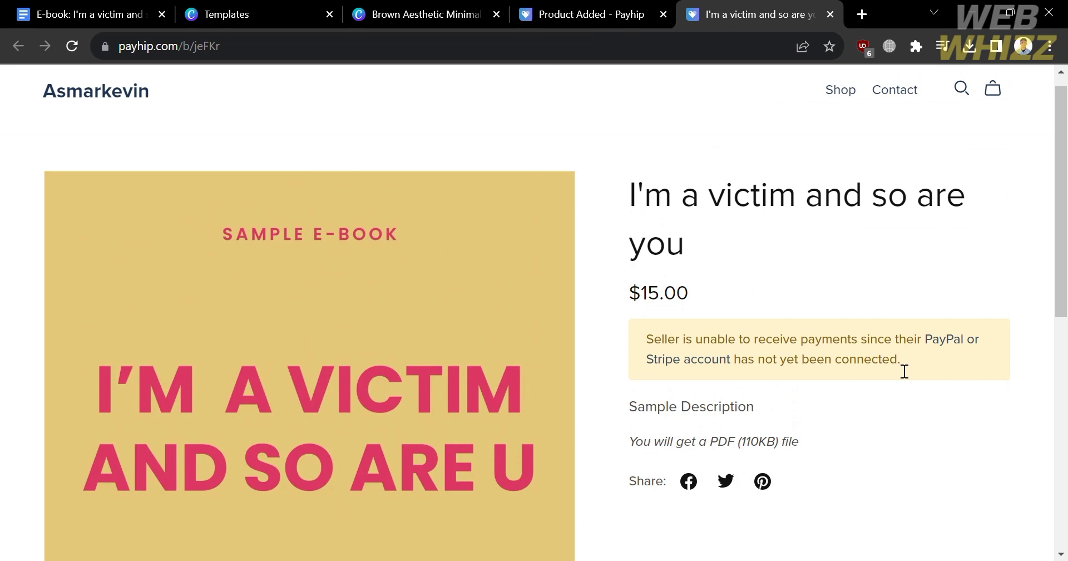
left_click(638, 7)
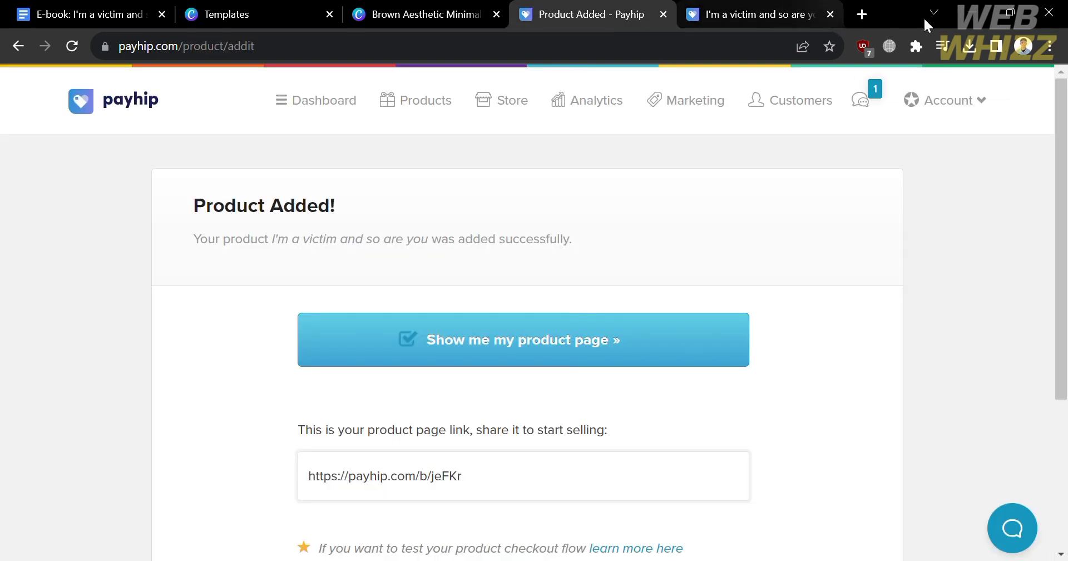
Step: Go to Account Settings' Payment Details tab and review the PayPal and Stripe linking options
left_click(980, 113)
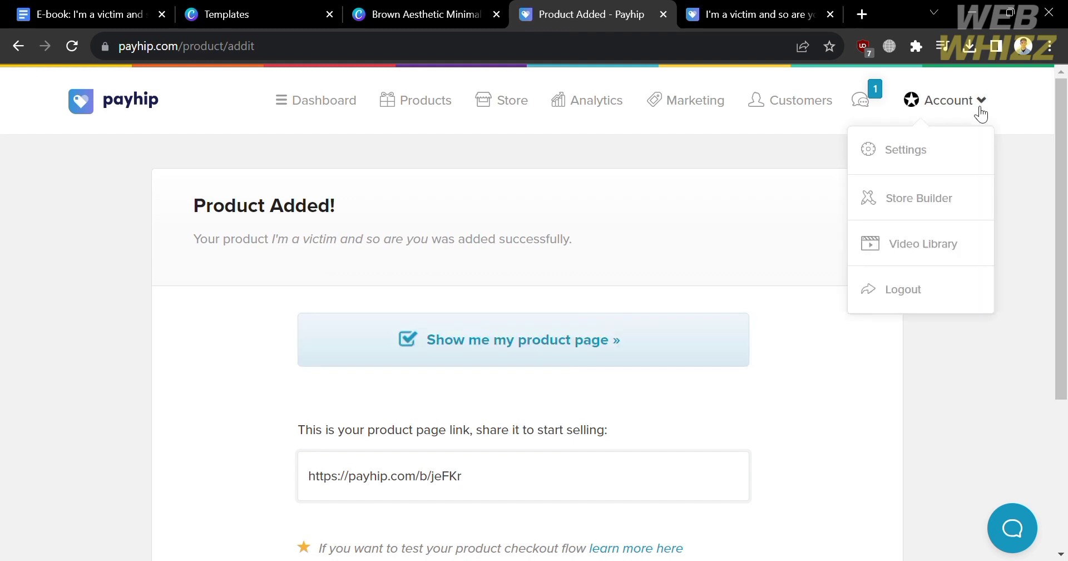
left_click(968, 154)
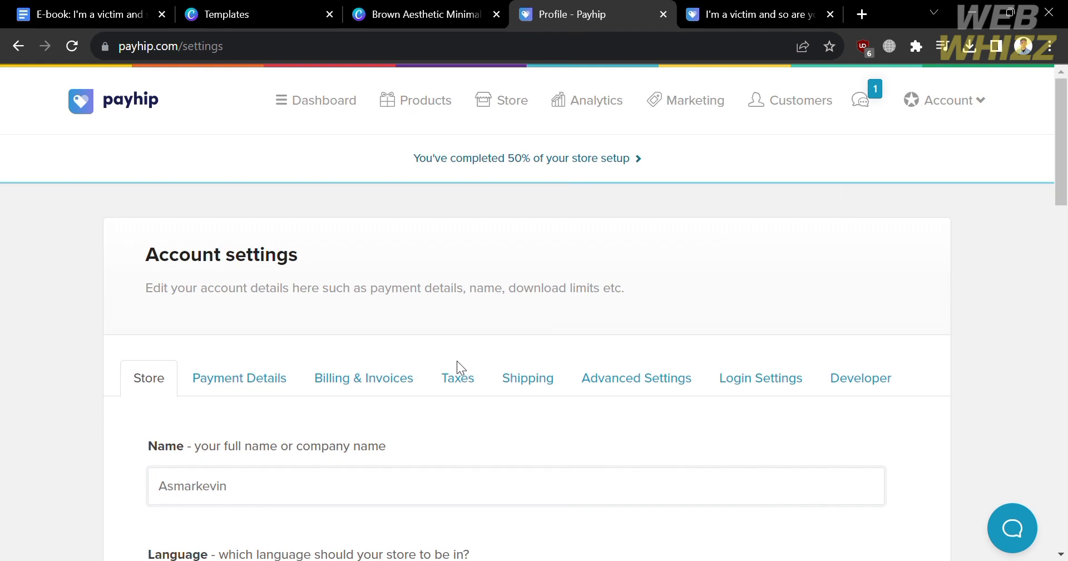
scroll(252, 392, "down", 1)
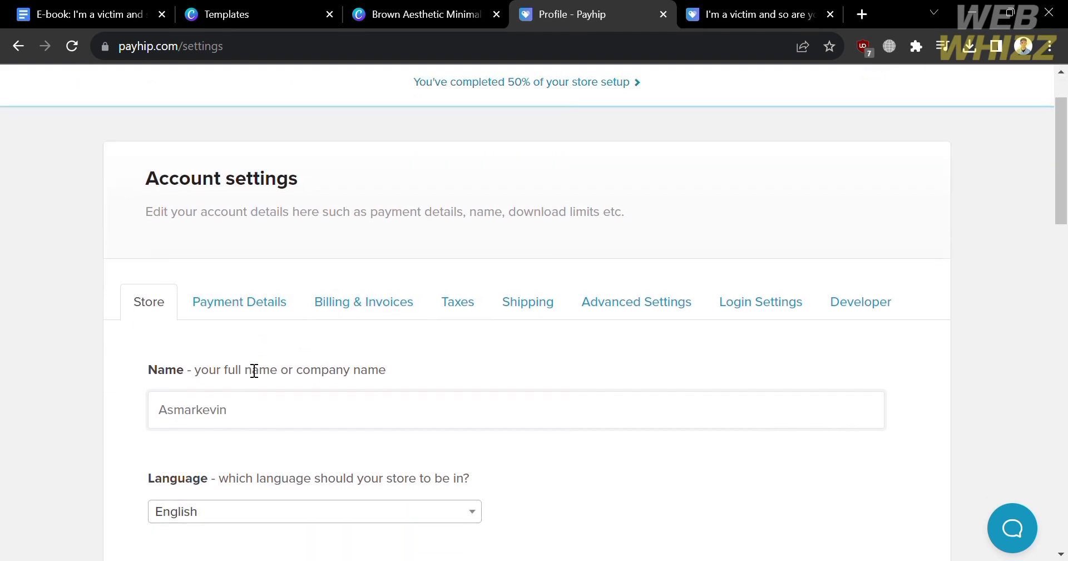
left_click(246, 312)
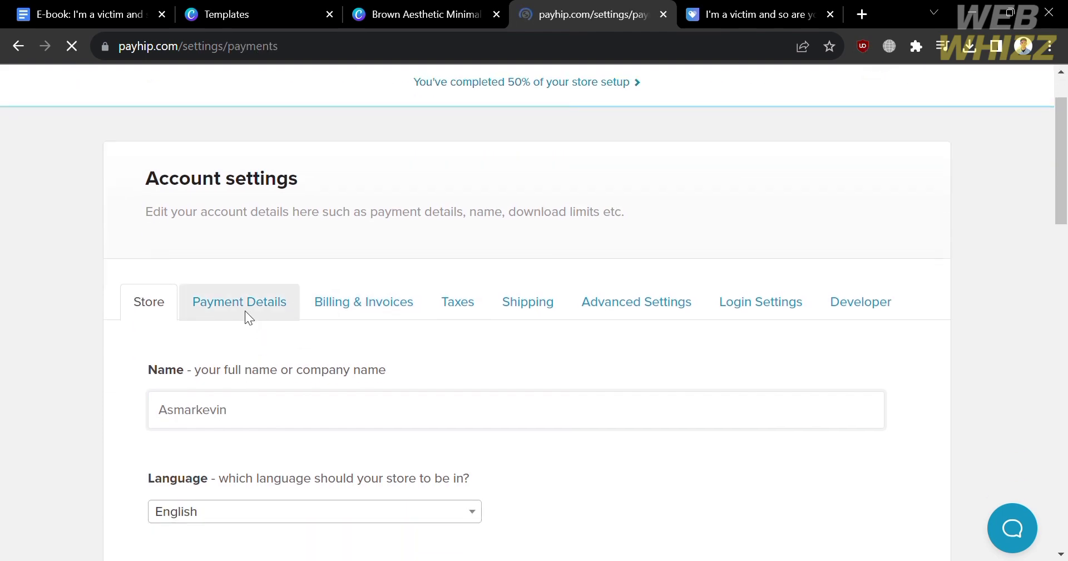
scroll(246, 313, "down", 3)
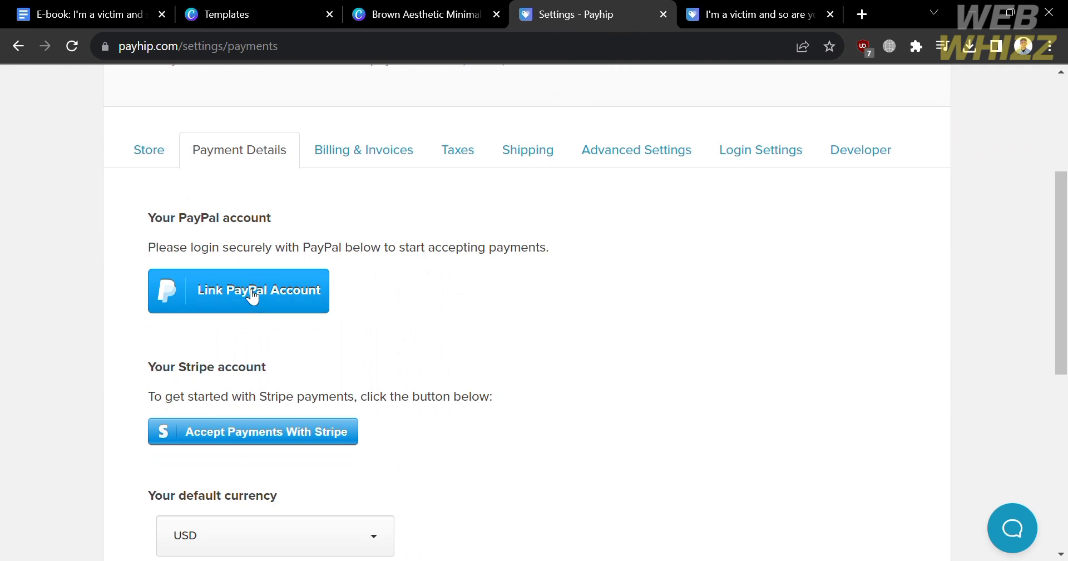
scroll(302, 449, "down", 3)
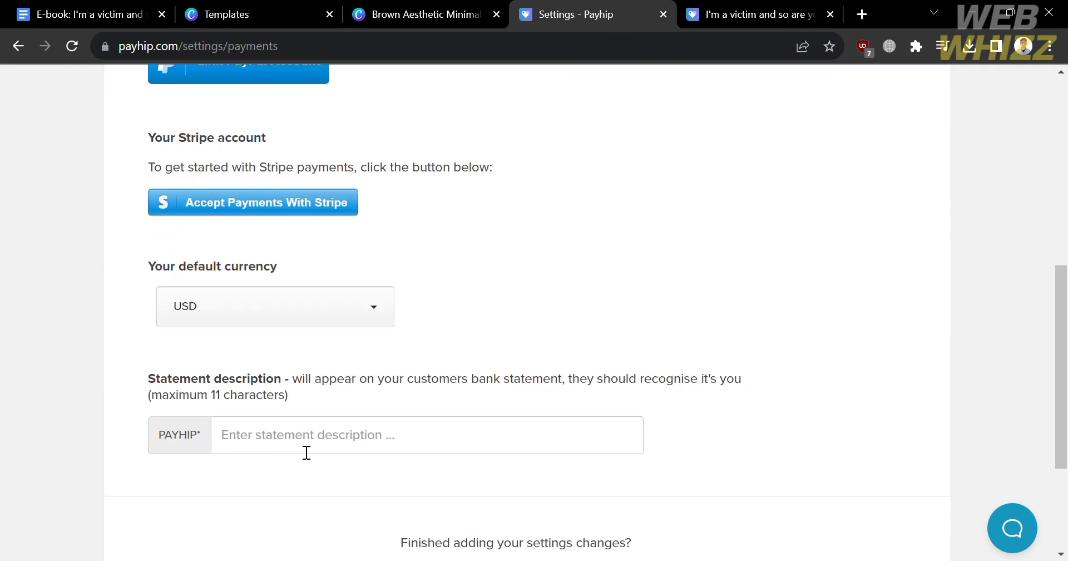
scroll(384, 176, "up", 3)
scroll(385, 175, "up", 1)
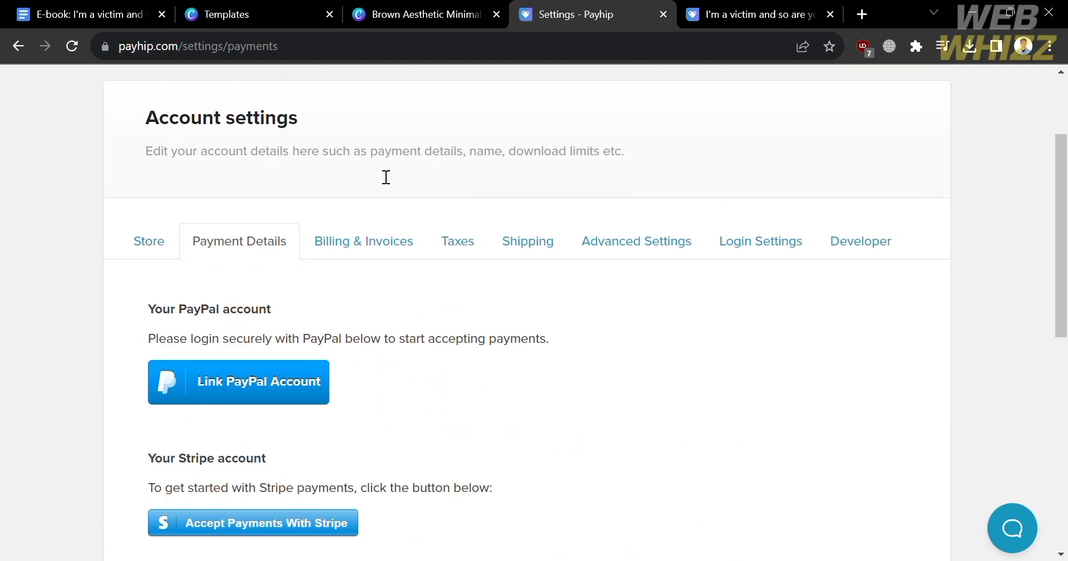